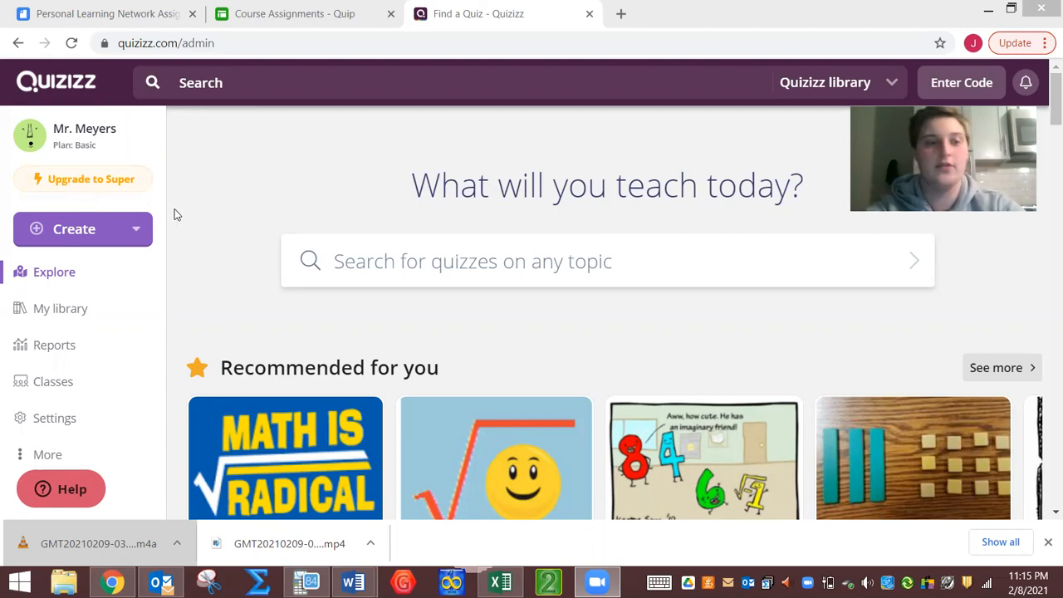
Create a Mathematics quiz named "One Step Equations" and start a Fill-in-the-Blank question in it.
{"action": "left_click", "coordinate": [112, 240]}
{"action": "left_click", "coordinate": [205, 318]}
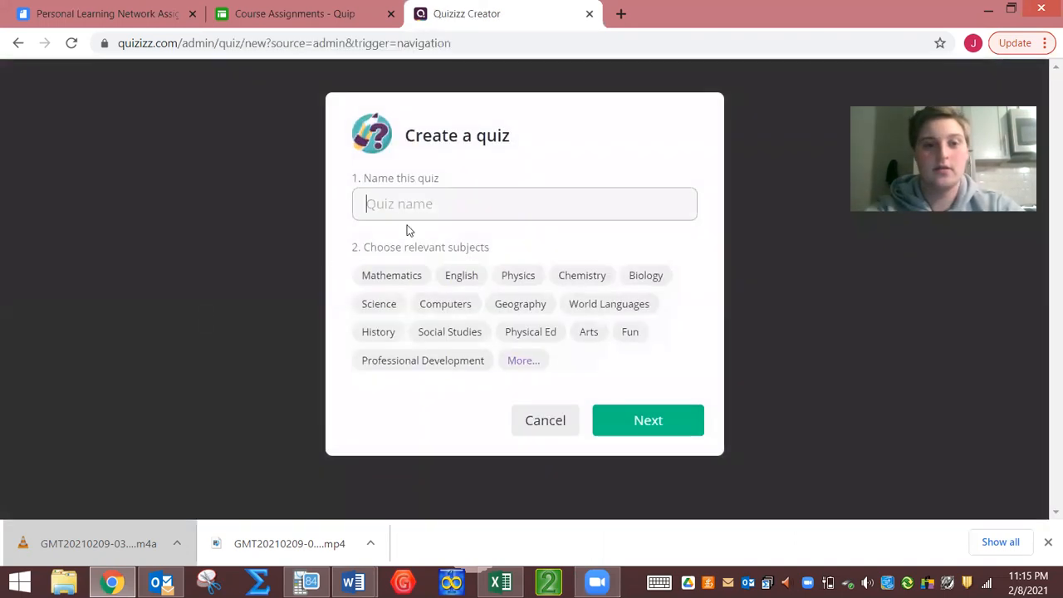
{"action": "type", "text": "One S"}
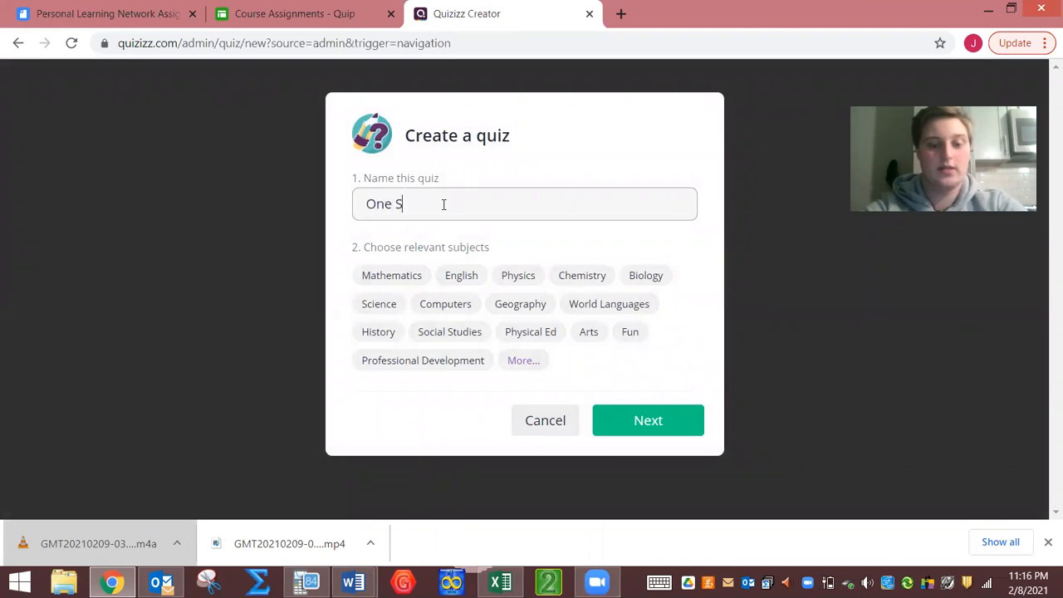
{"action": "type", "text": "tep Equations"}
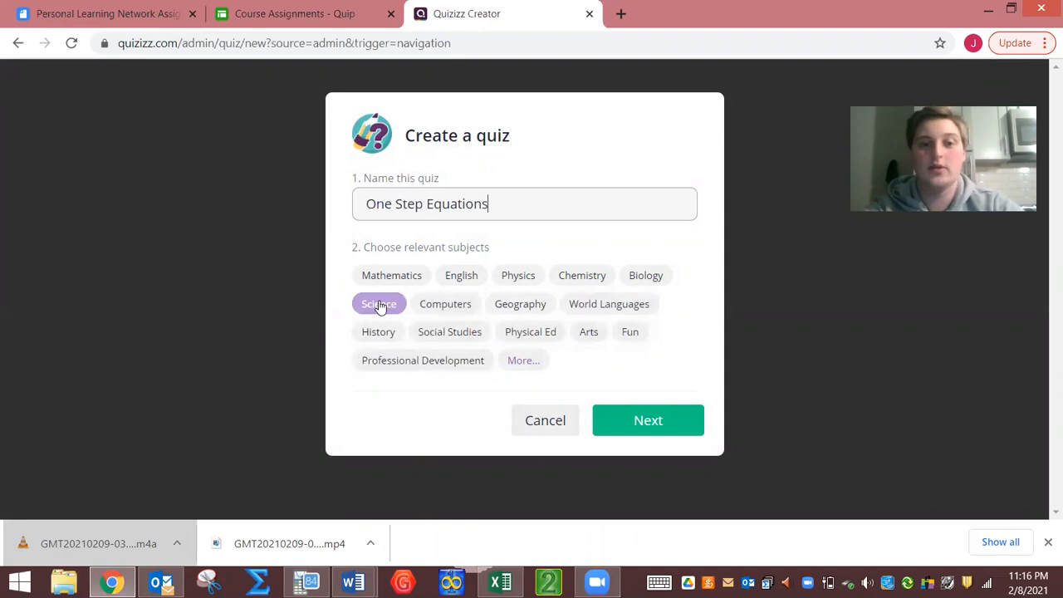
{"action": "left_click", "coordinate": [400, 276]}
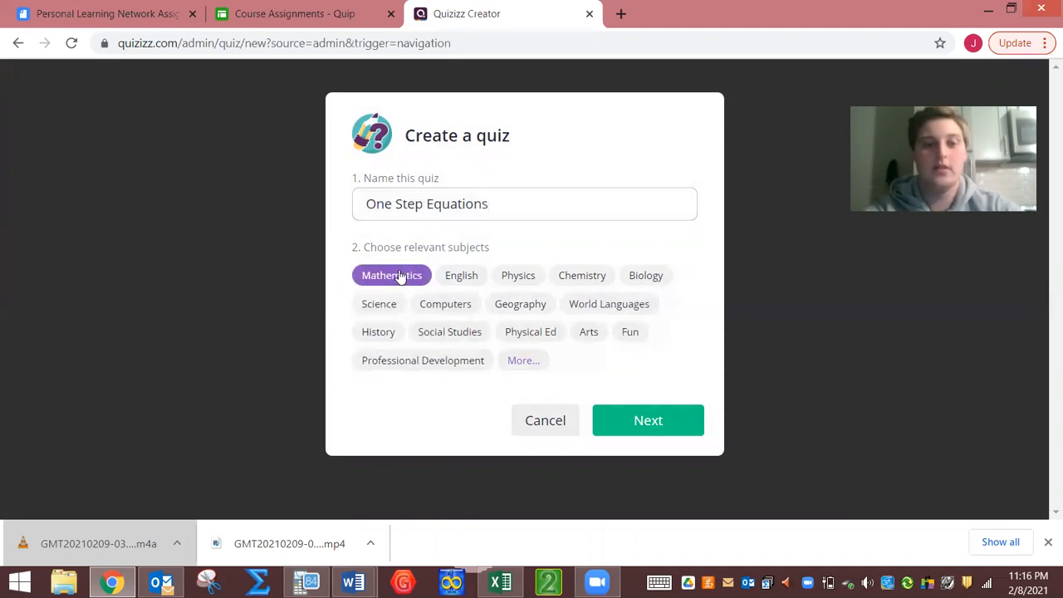
{"action": "left_click", "coordinate": [663, 422]}
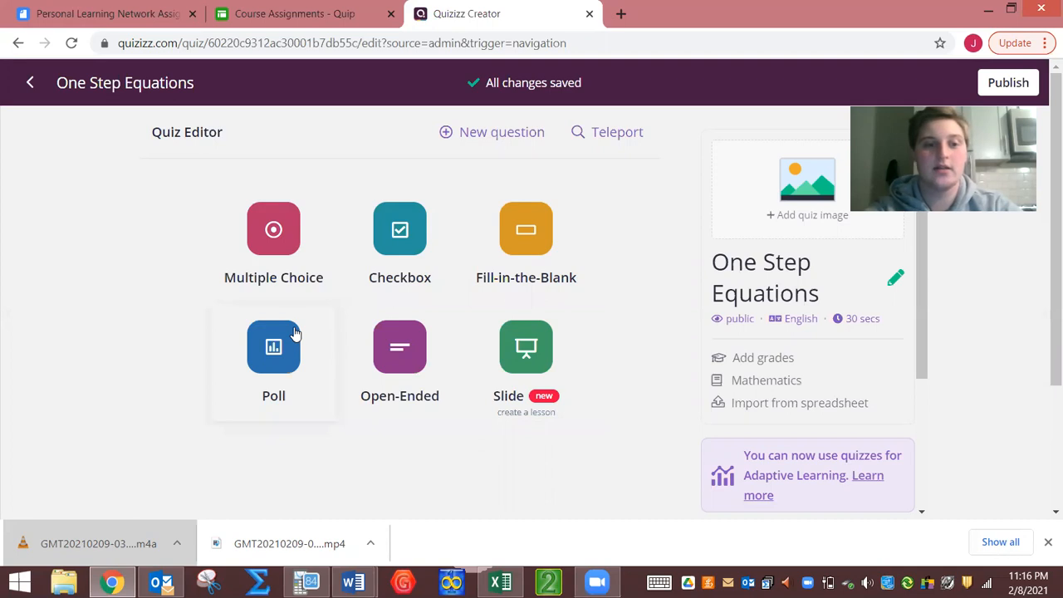
{"action": "left_click", "coordinate": [524, 258]}
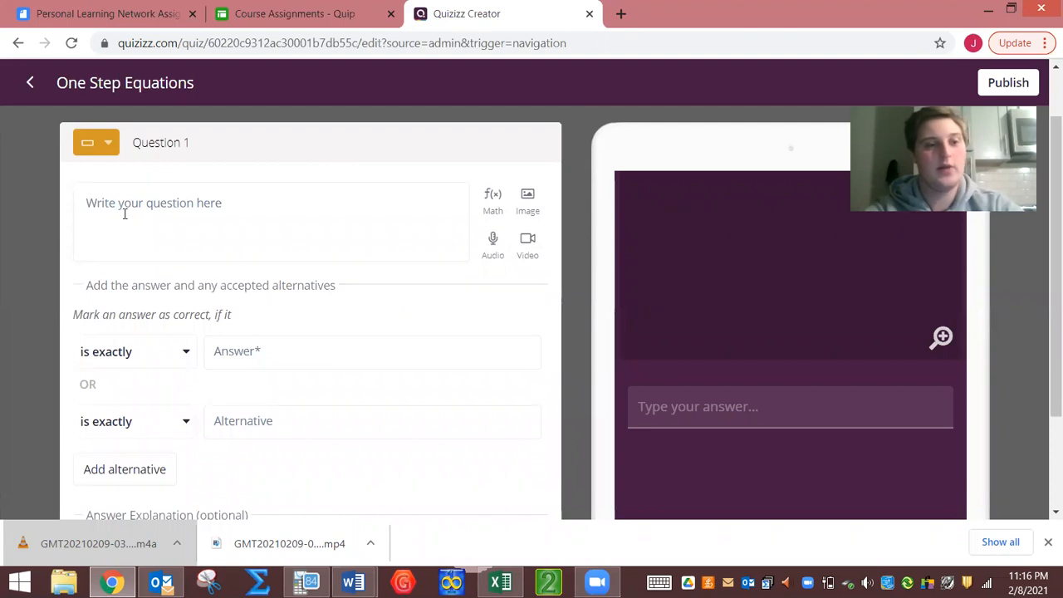
{"action": "left_click", "coordinate": [135, 204]}
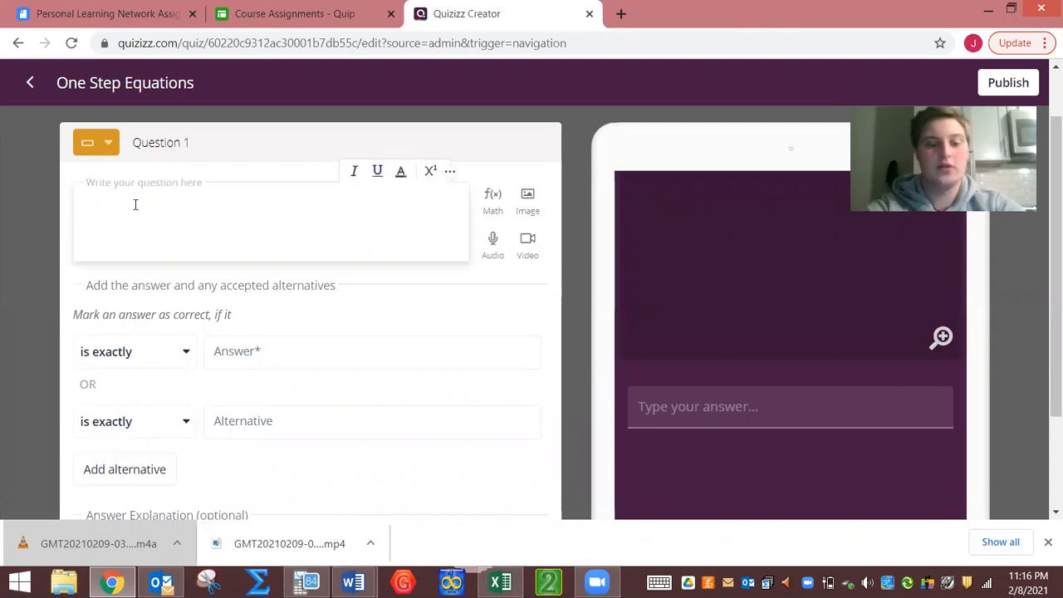
{"action": "type", "text": "ewbhvorwbvweivb"}
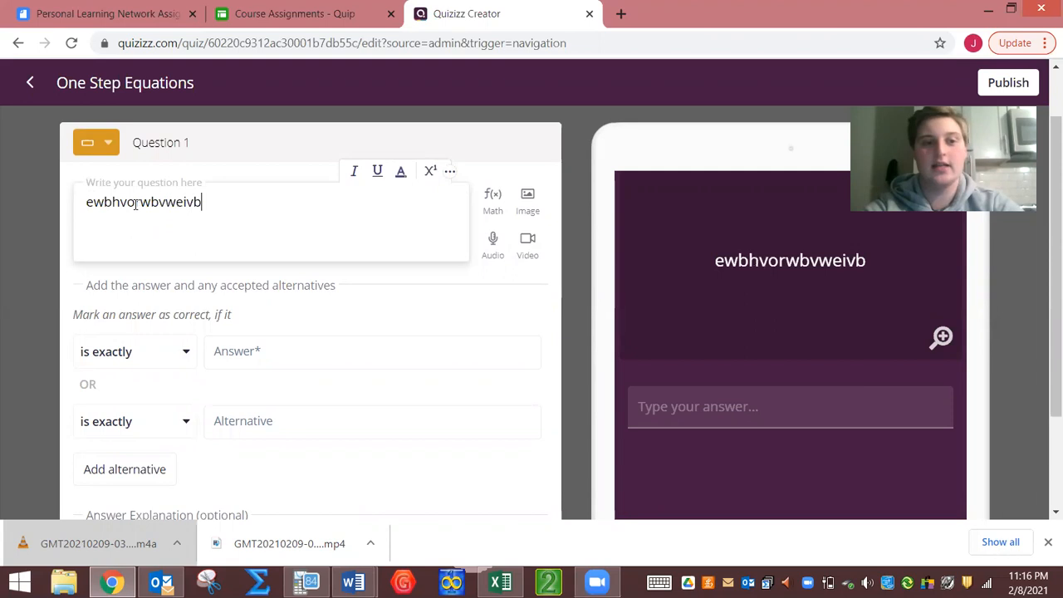
{"action": "key", "text": "BackSpace"}
{"action": "key", "text": "BackSpace"}
{"action": "key", "text": "BackSpace"}
{"action": "key", "text": "BackSpace"}
{"action": "key", "text": "BackSpace"}
{"action": "key", "text": "BackSpace"}
{"action": "key", "text": "BackSpace"}
{"action": "key", "text": "BackSpace"}
{"action": "key", "text": "BackSpace"}
{"action": "key", "text": "BackSpace"}
{"action": "key", "text": "BackSpace"}
{"action": "key", "text": "BackSpace"}
{"action": "key", "text": "BackSpace"}
{"action": "key", "text": "BackSpace"}
{"action": "key", "text": "BackSpace"}
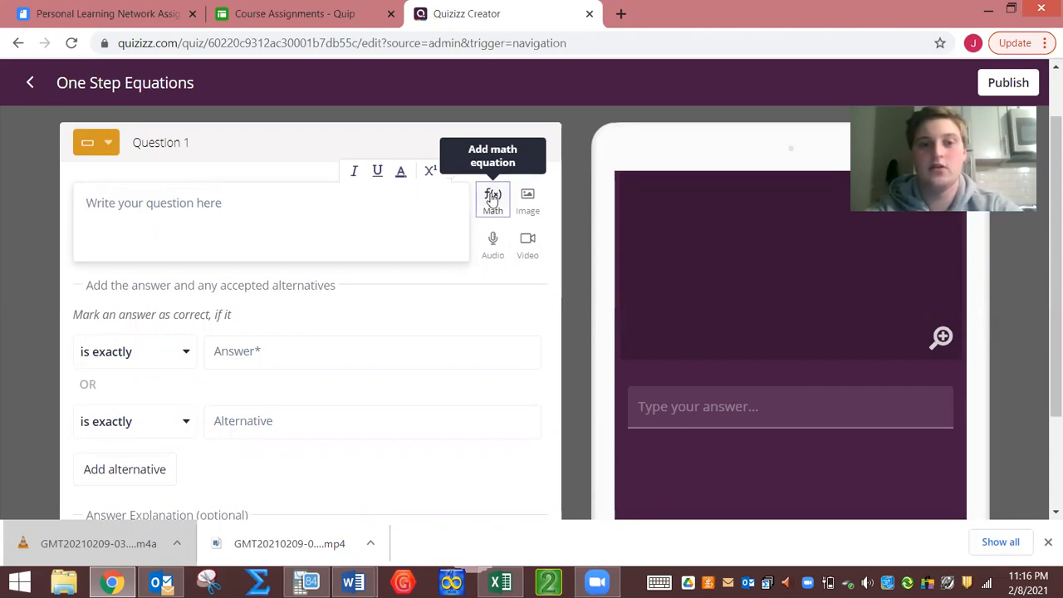
Insert the math equation 3x = 12 as the text of question 1 and enter 4 as its exact answer.
{"action": "left_click", "coordinate": [493, 197]}
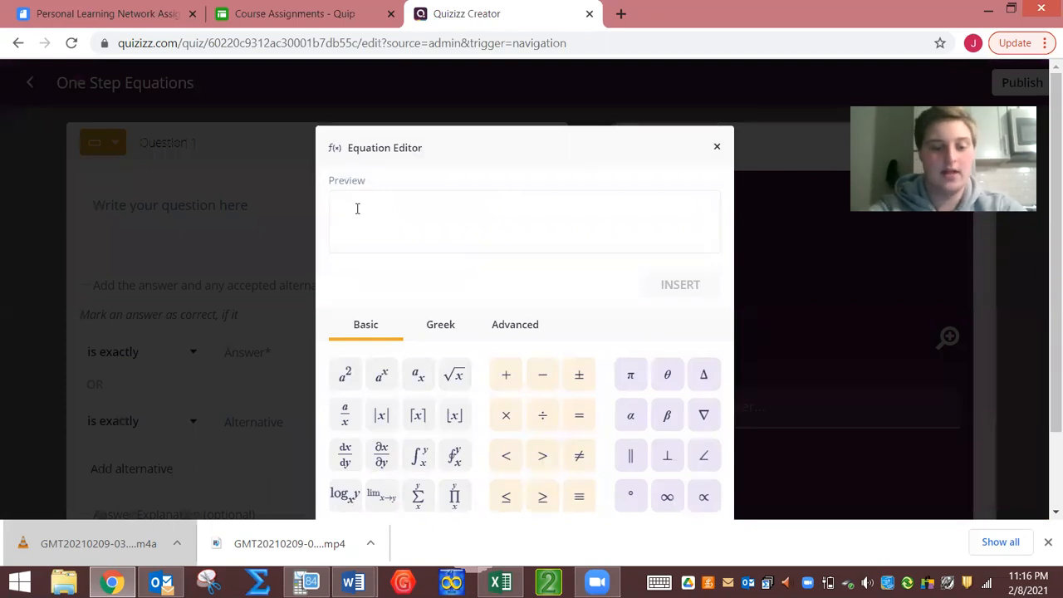
{"action": "type", "text": "3x"}
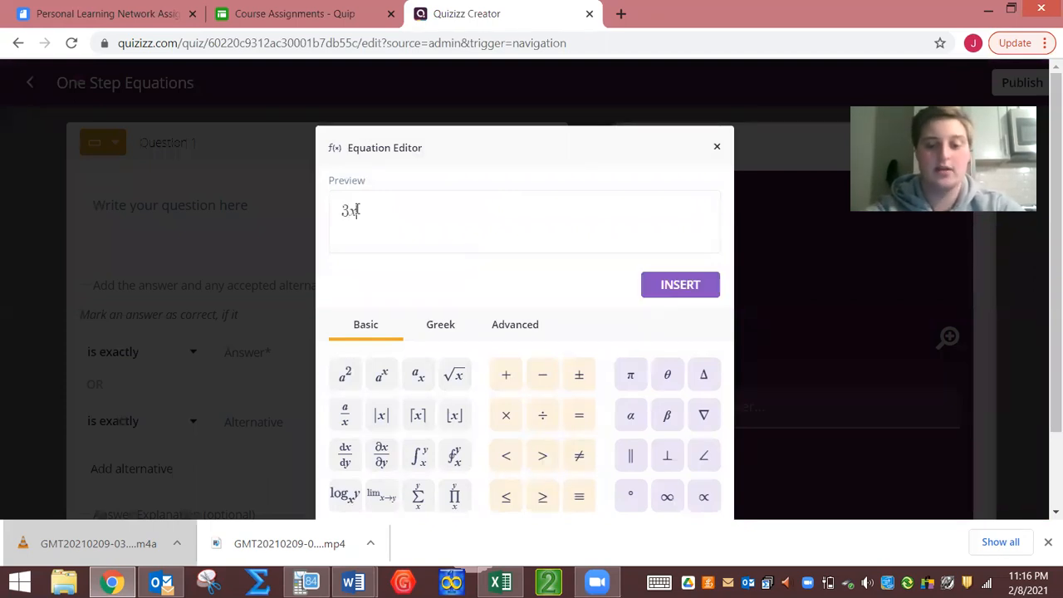
{"action": "type", "text": " = 12"}
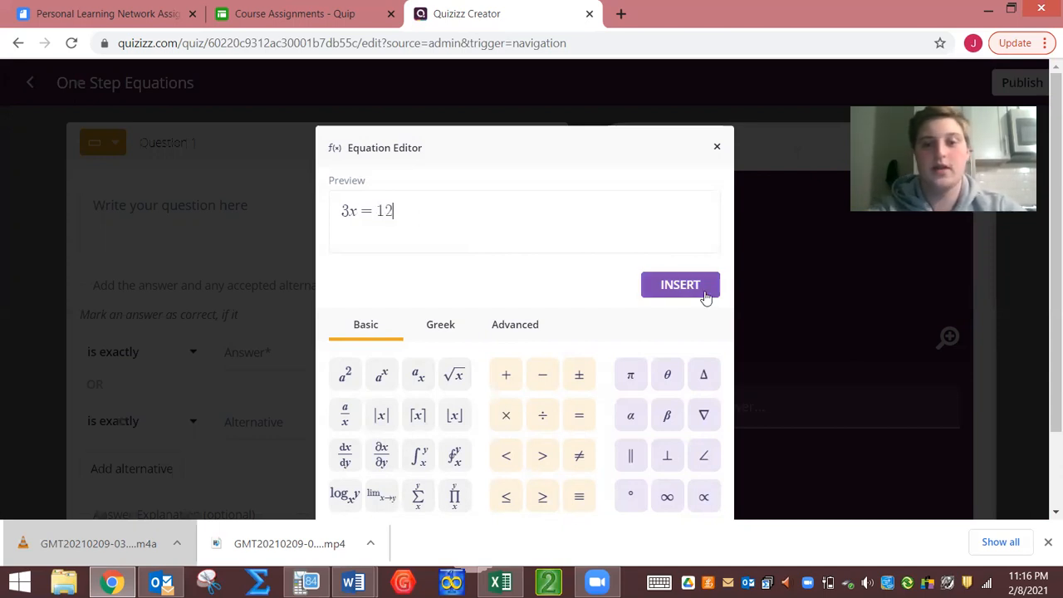
{"action": "left_click", "coordinate": [704, 287]}
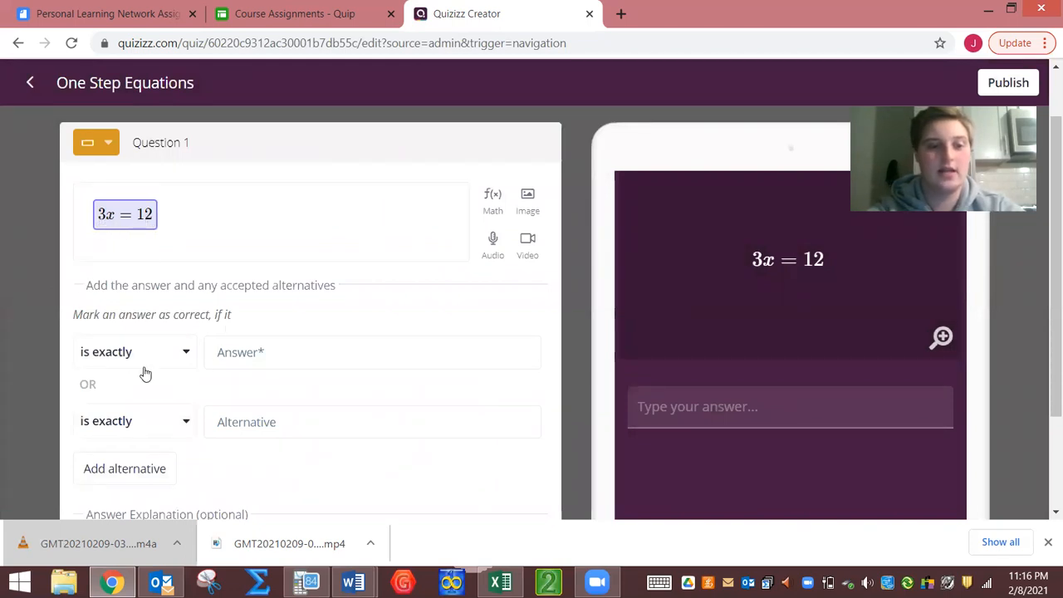
{"action": "left_click", "coordinate": [238, 349]}
{"action": "type", "text": "4"}
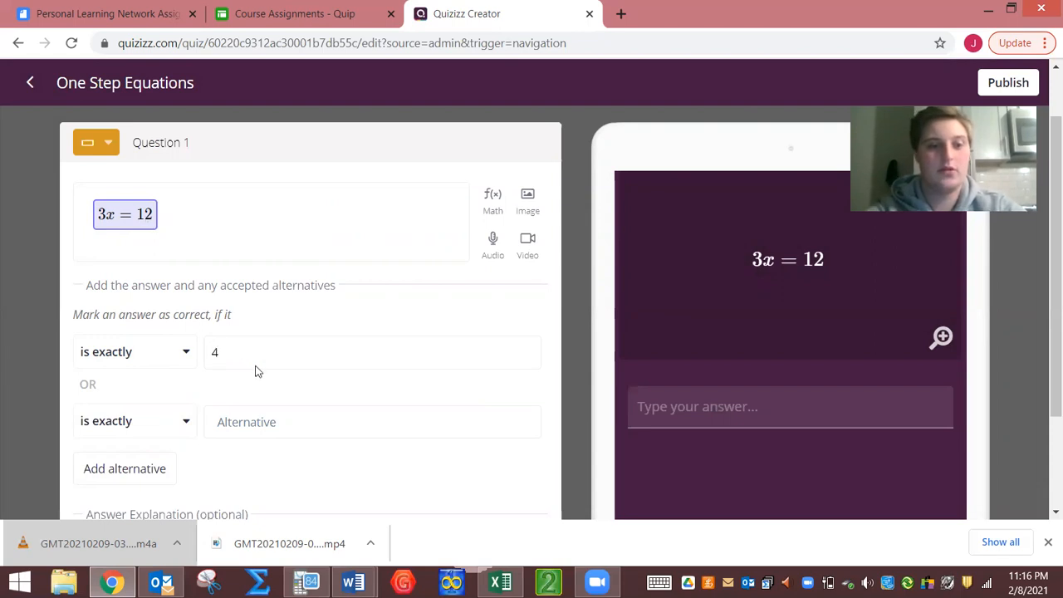
Set the time limit of question 1 to 45 seconds and save the question.
{"action": "scroll", "coordinate": [256, 394], "scroll_direction": "down", "scroll_amount": 2}
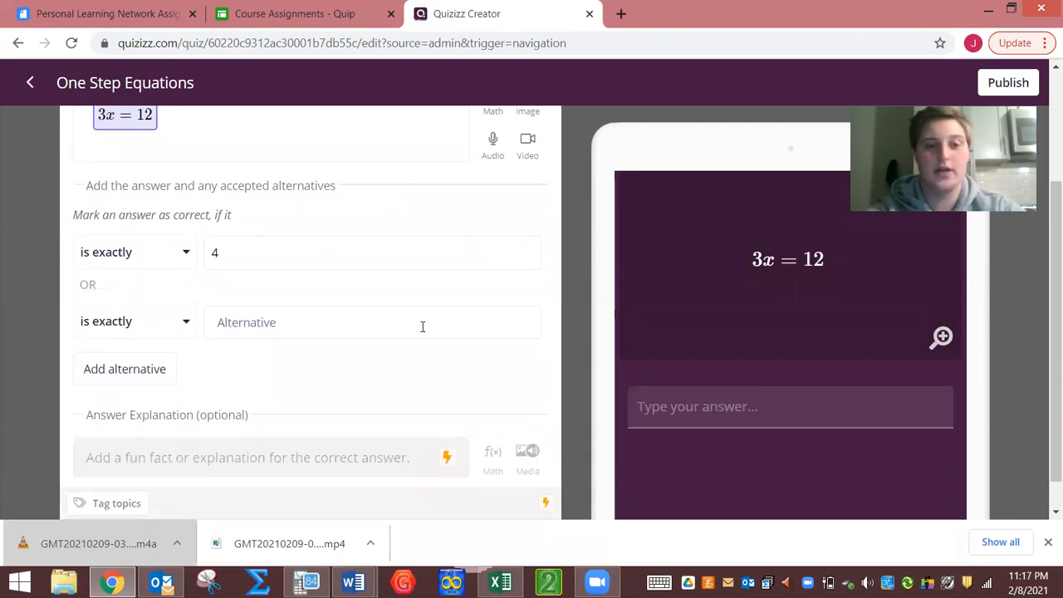
{"action": "scroll", "coordinate": [431, 326], "scroll_direction": "down", "scroll_amount": 1}
{"action": "scroll", "coordinate": [432, 332], "scroll_direction": "down", "scroll_amount": 1}
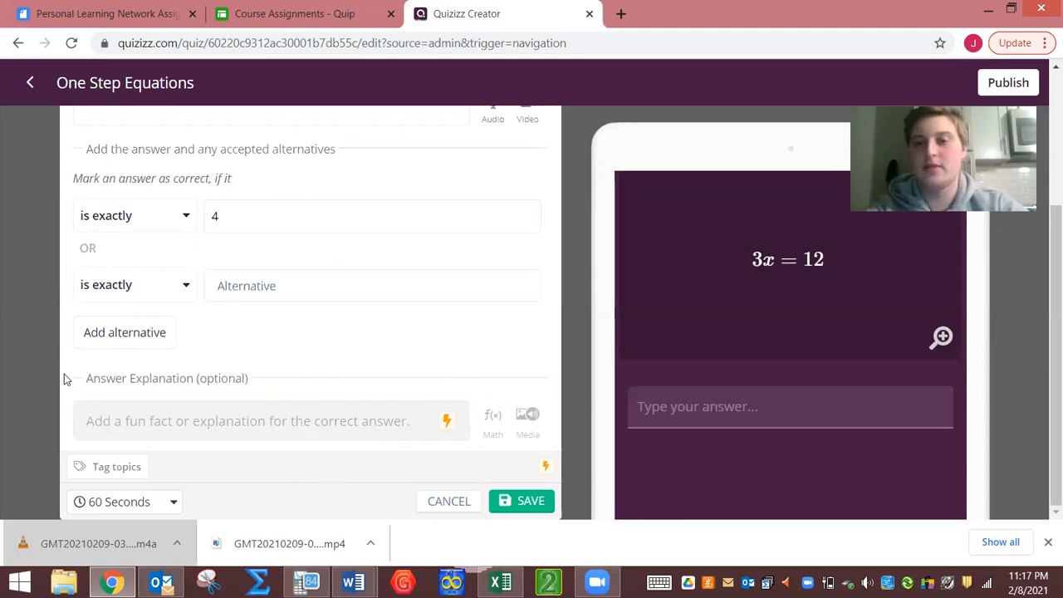
{"action": "left_click", "coordinate": [117, 502]}
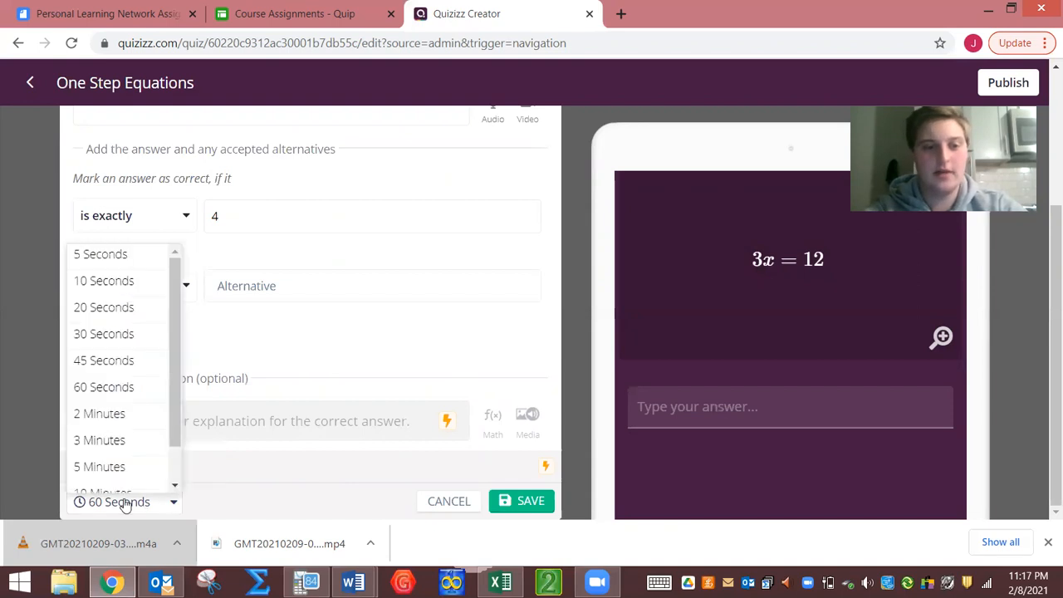
{"action": "left_click", "coordinate": [106, 363]}
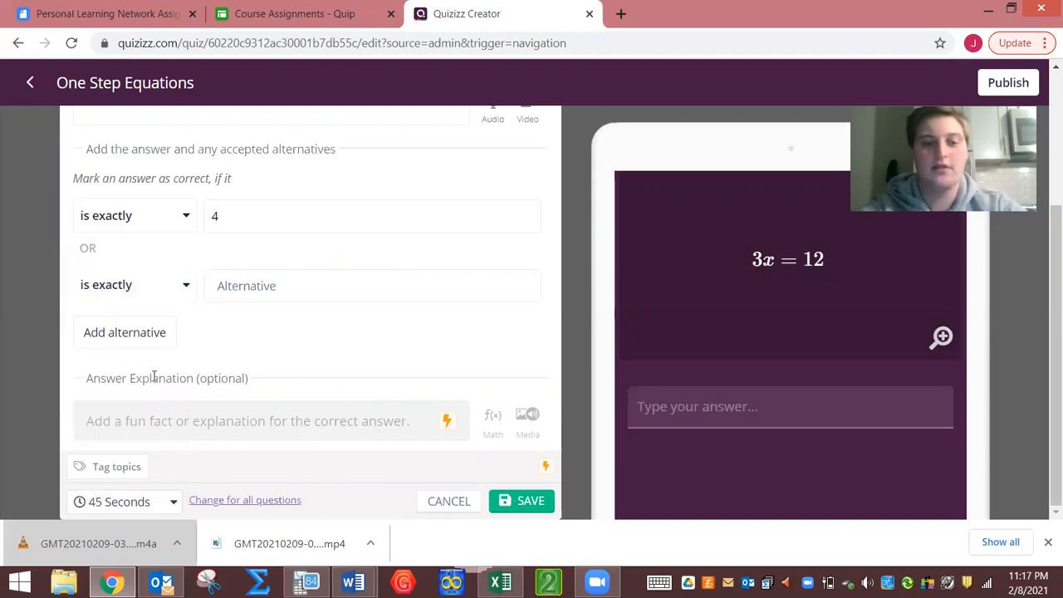
{"action": "left_click", "coordinate": [526, 503]}
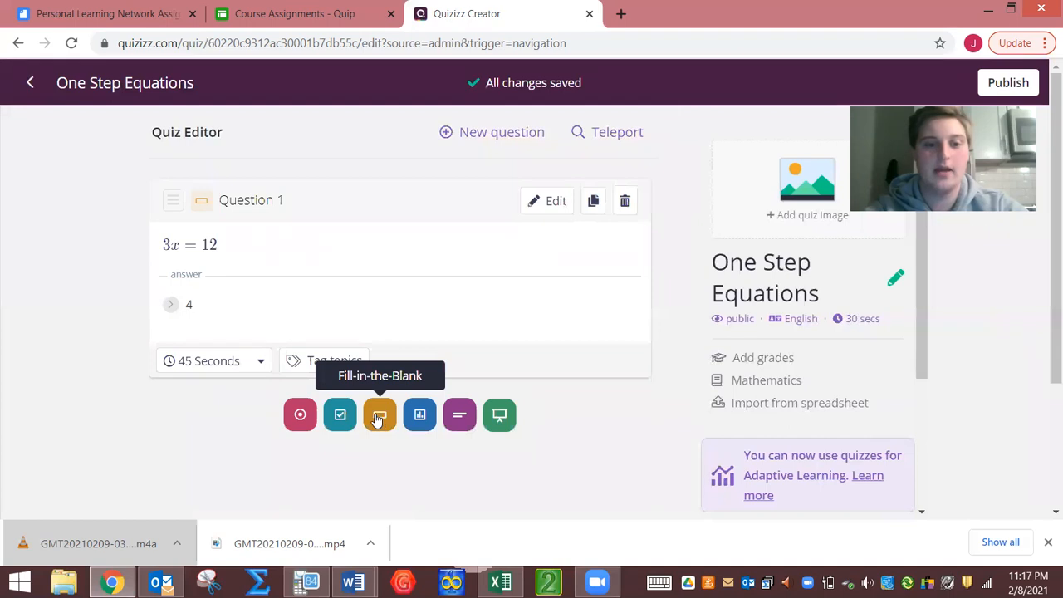
Add a Checkbox question and insert the math equation x² = 16 as its question text.
{"action": "left_click", "coordinate": [338, 418]}
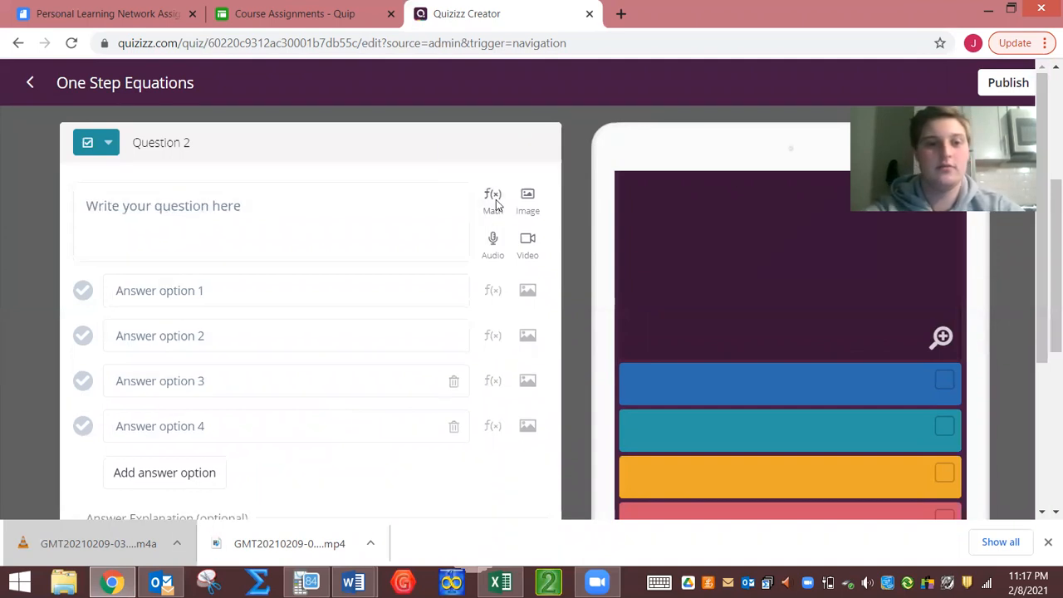
{"action": "left_click", "coordinate": [493, 199]}
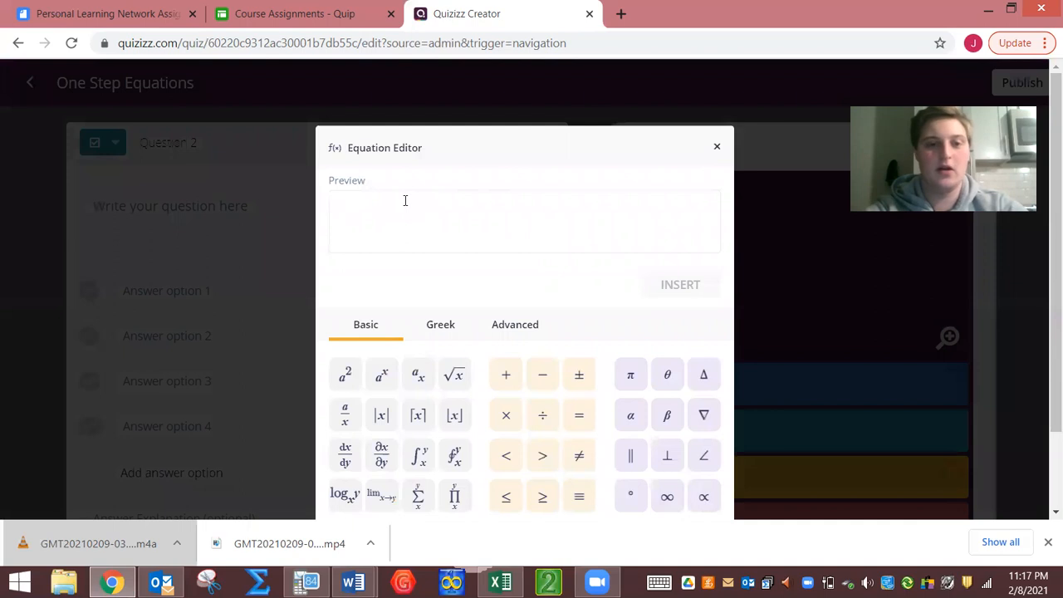
{"action": "type", "text": "x"}
{"action": "left_click", "coordinate": [349, 386]}
{"action": "type", "text": "= "}
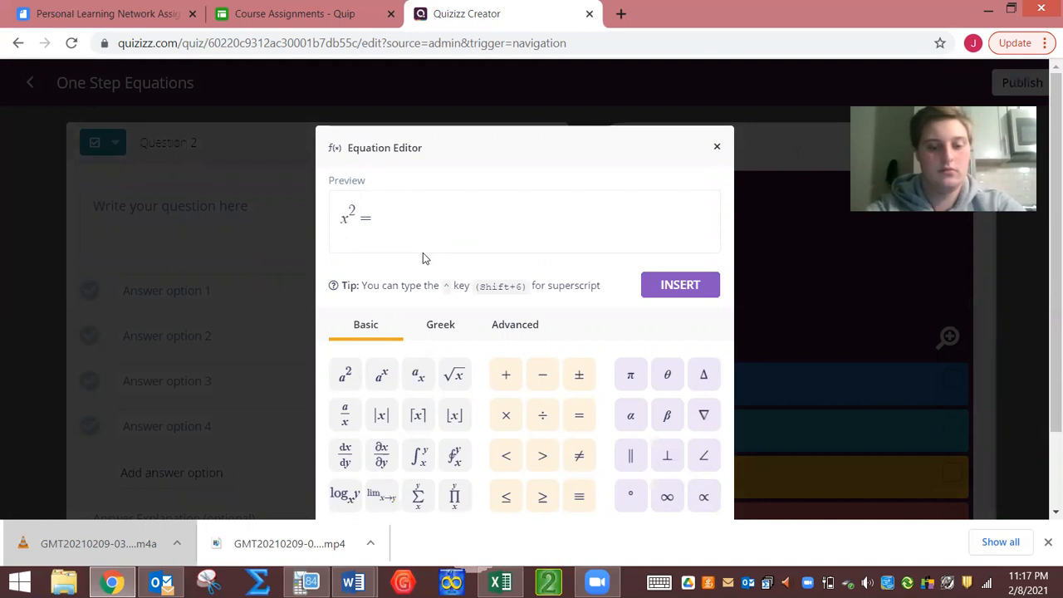
{"action": "type", "text": "16"}
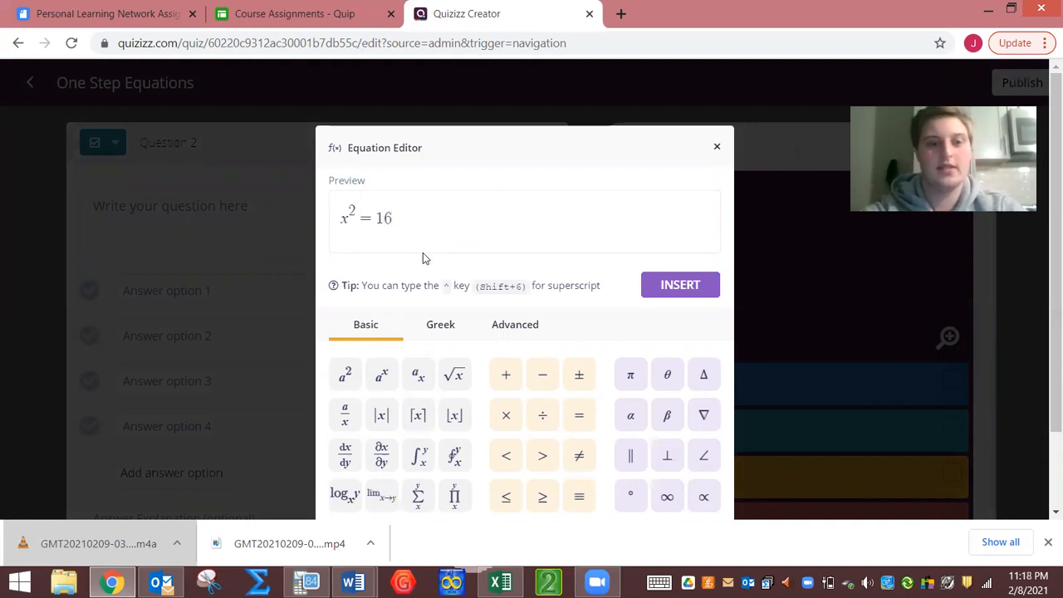
{"action": "left_click", "coordinate": [714, 289]}
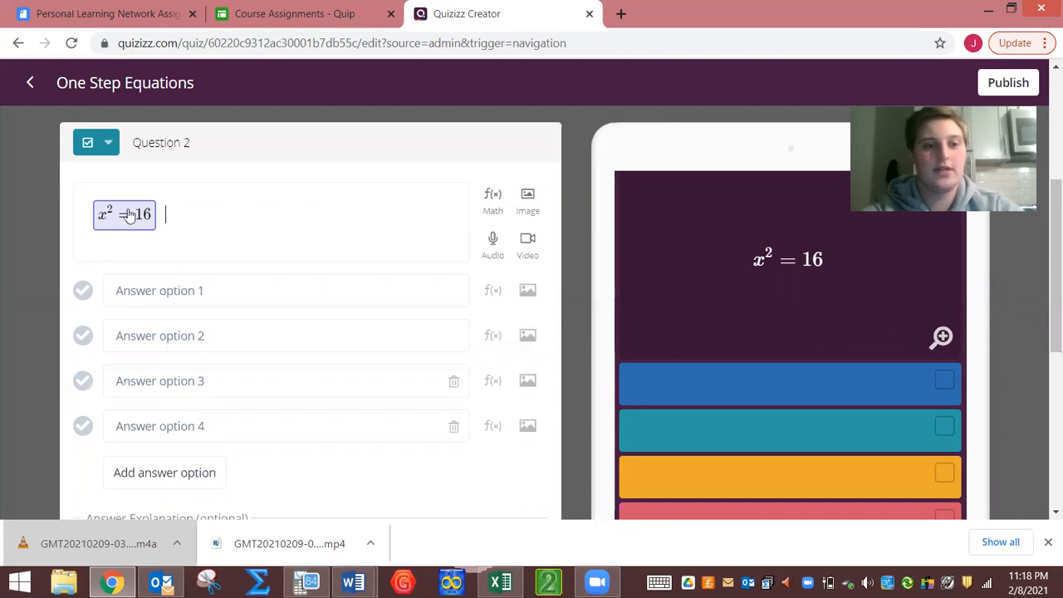
Enter 4 and -4 as the first two answer options of question 2 and mark both as correct.
{"action": "left_click", "coordinate": [139, 289]}
{"action": "type", "text": "4"}
{"action": "left_click", "coordinate": [154, 337]}
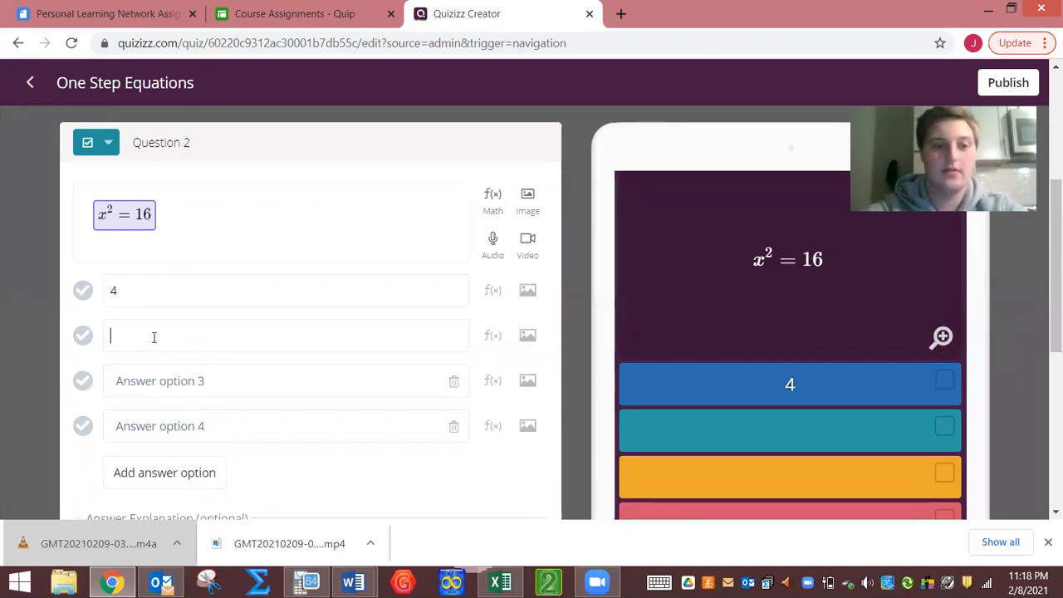
{"action": "type", "text": "-4"}
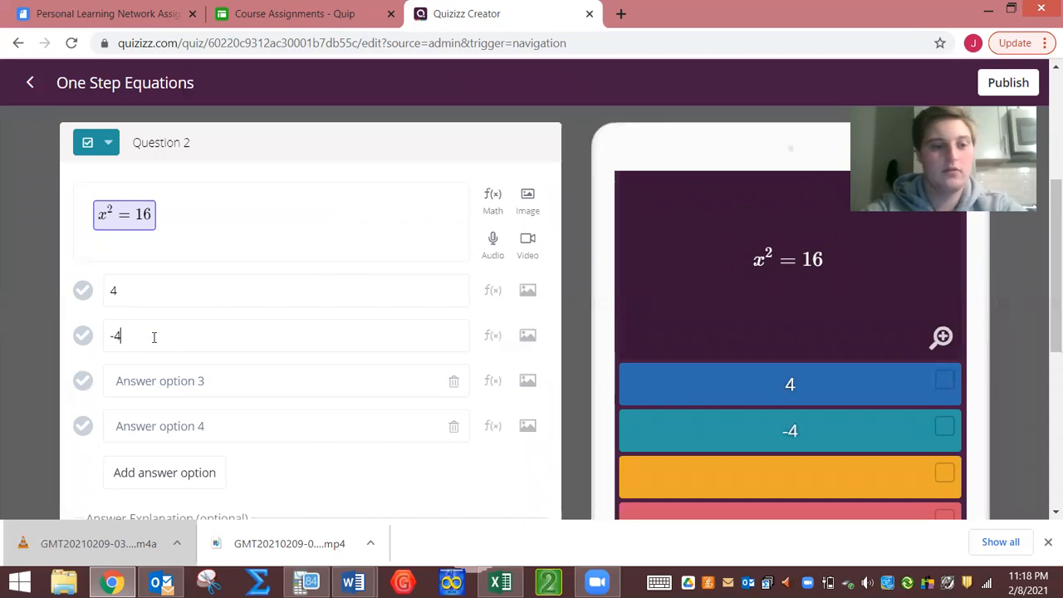
{"action": "left_click", "coordinate": [83, 295]}
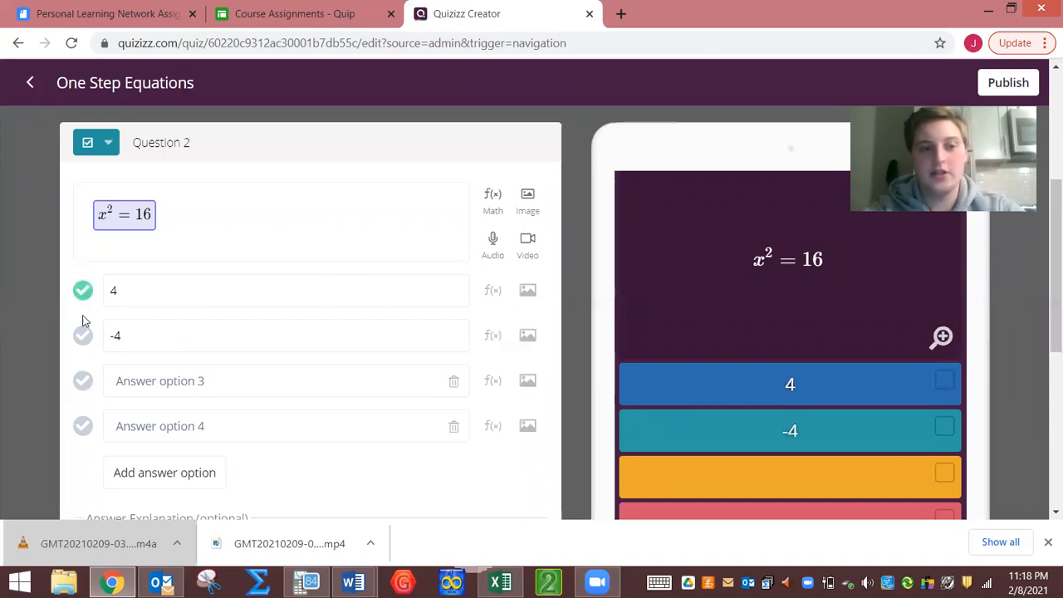
{"action": "left_click", "coordinate": [83, 337]}
Enter 64 and 1 as the third and fourth answer options of question 2.
{"action": "left_click", "coordinate": [173, 381]}
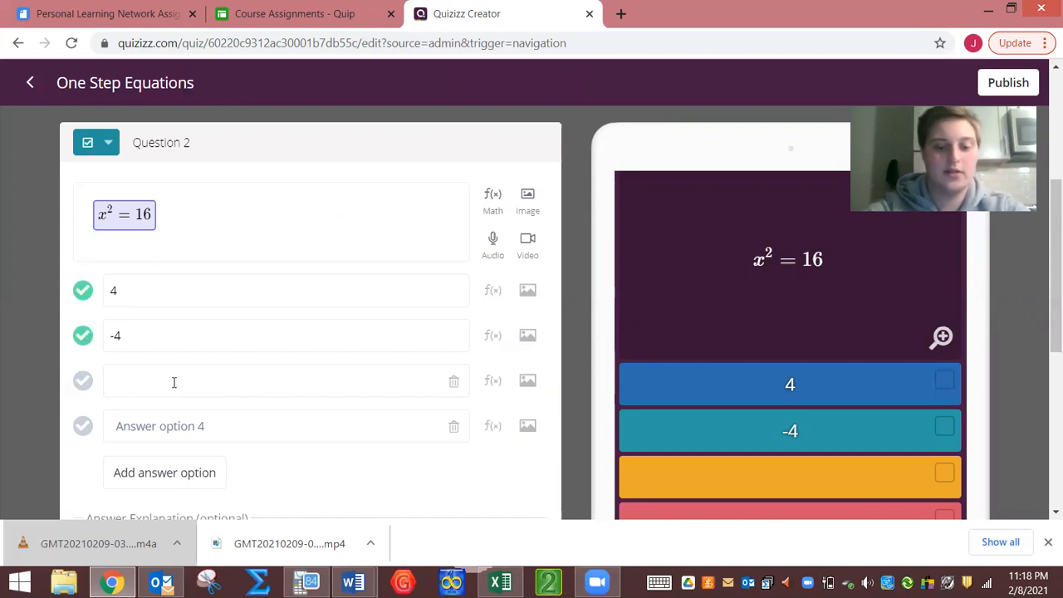
{"action": "type", "text": "64"}
{"action": "left_click", "coordinate": [156, 420]}
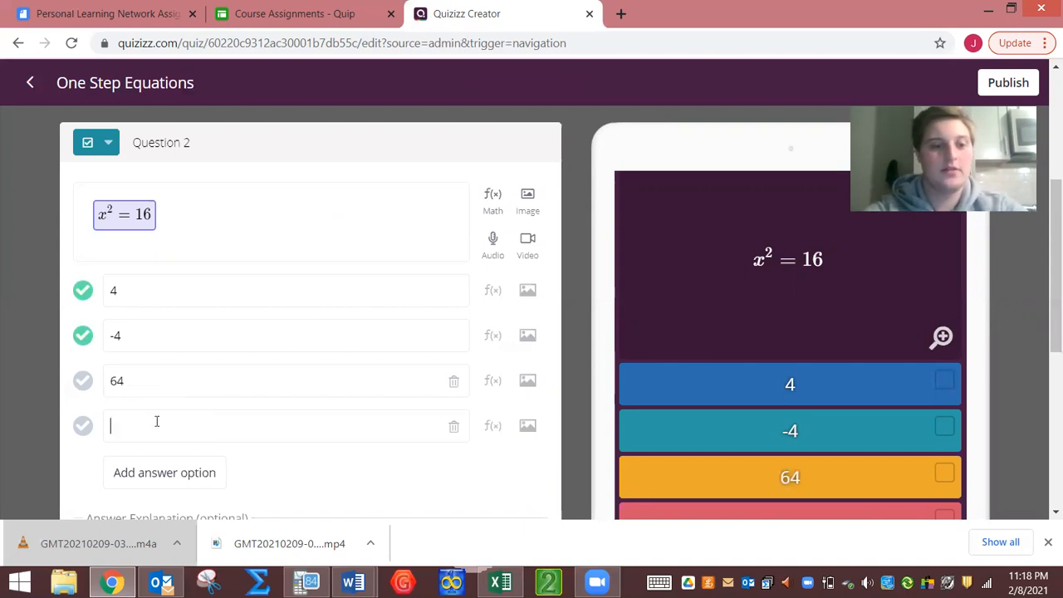
{"action": "type", "text": "1"}
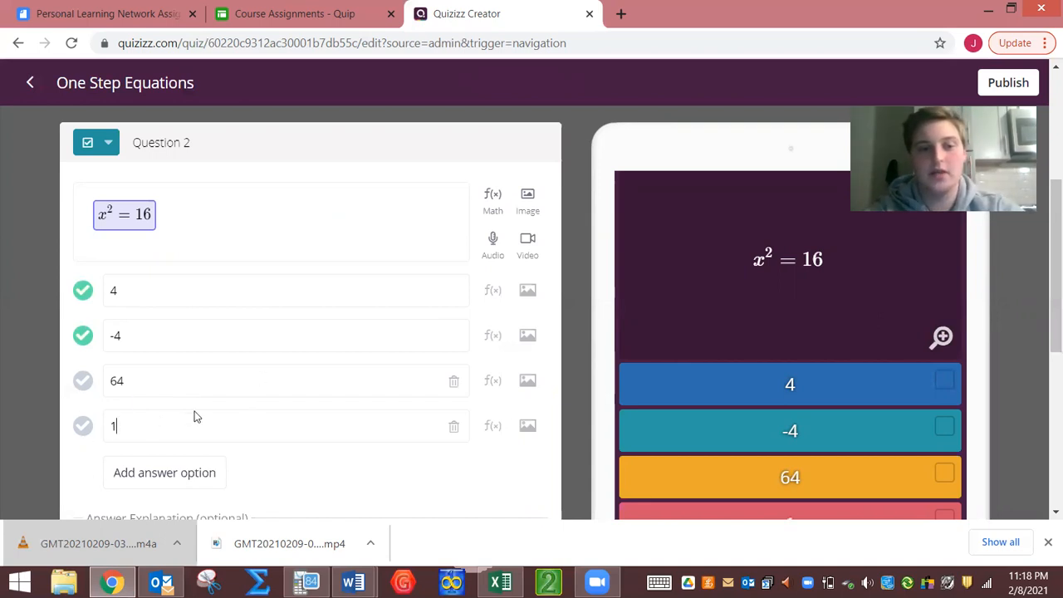
Delete the fourth answer option of question 2 and add an empty answer option in its place.
{"action": "scroll", "coordinate": [304, 420], "scroll_direction": "down", "scroll_amount": 2}
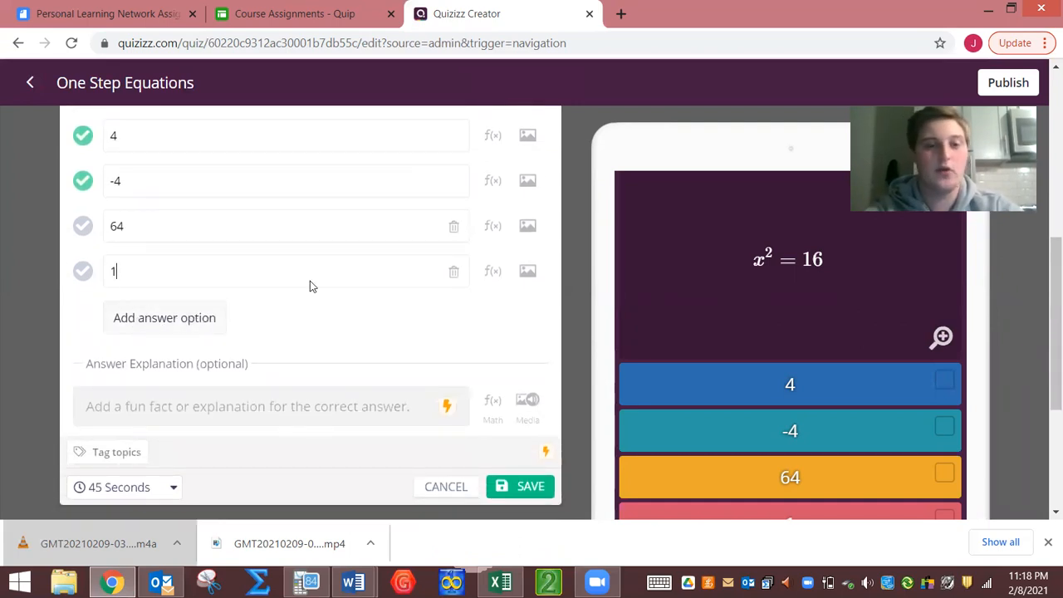
{"action": "left_click", "coordinate": [454, 271]}
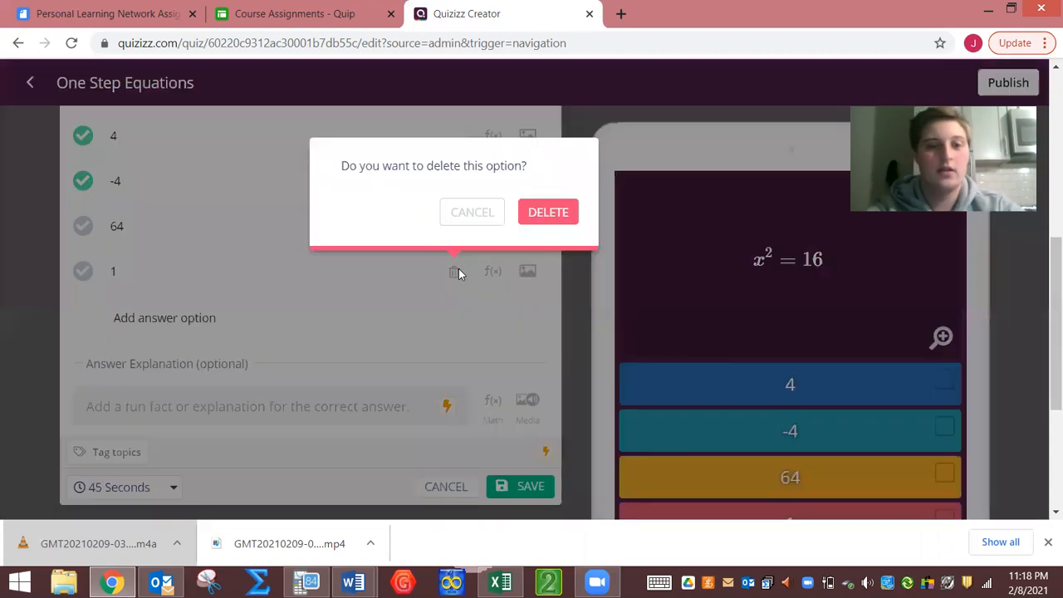
{"action": "left_click", "coordinate": [552, 213]}
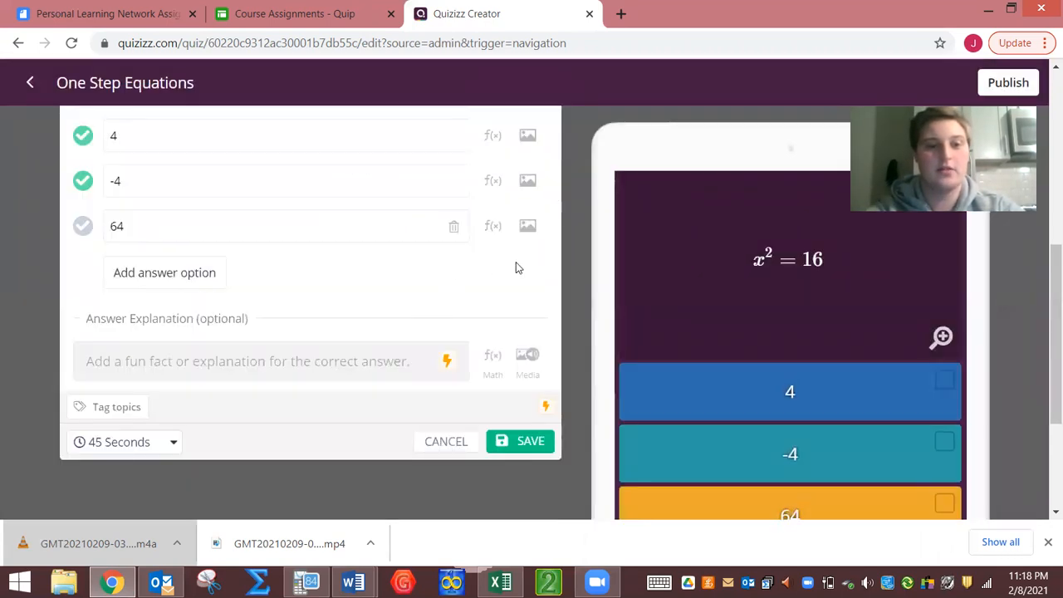
{"action": "scroll", "coordinate": [515, 262], "scroll_direction": "up", "scroll_amount": 3}
{"action": "scroll", "coordinate": [383, 331], "scroll_direction": "down", "scroll_amount": 1}
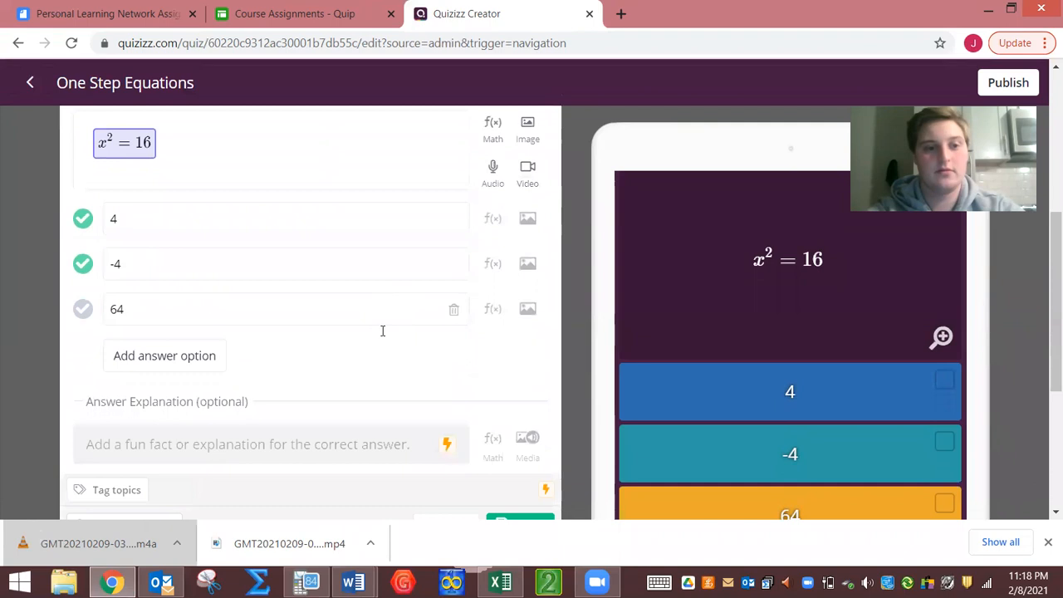
{"action": "left_click", "coordinate": [152, 356]}
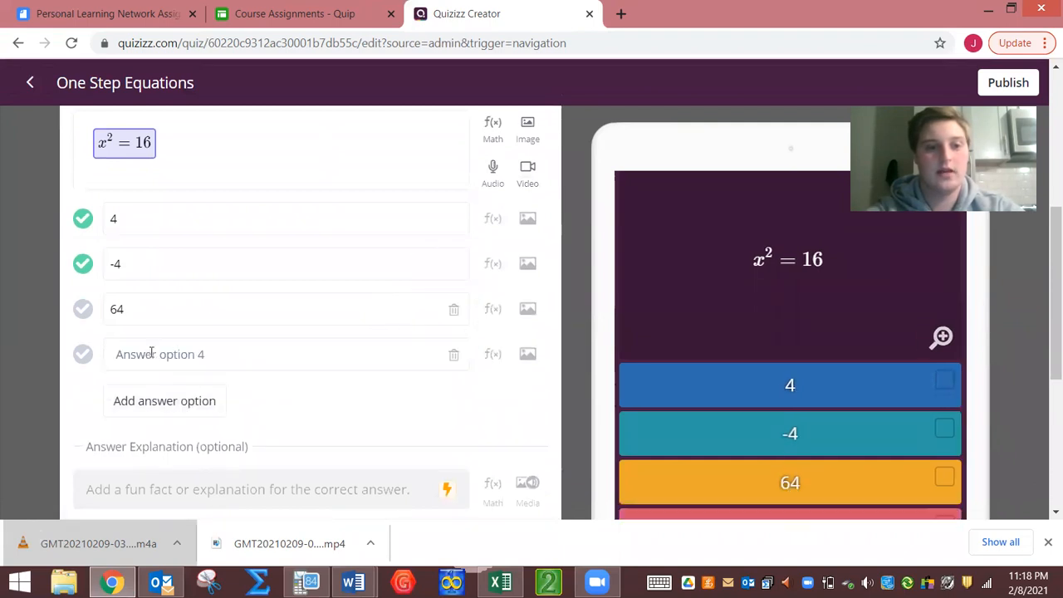
Enter 1 as the fourth answer option of question 2, then save the question with a 60-second time limit.
{"action": "left_click", "coordinate": [139, 355]}
{"action": "type", "text": "1"}
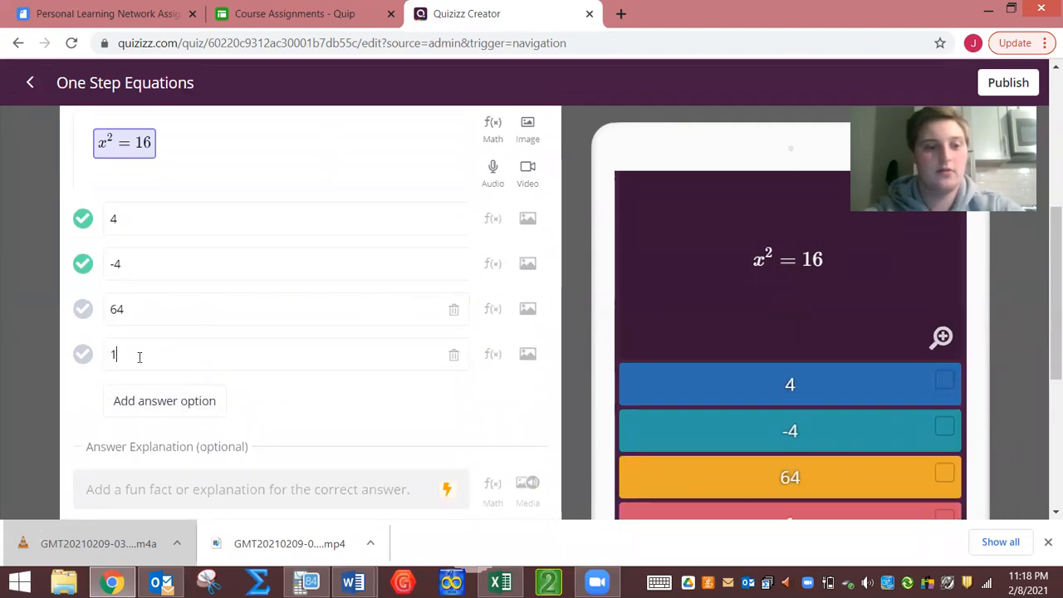
{"action": "scroll", "coordinate": [536, 424], "scroll_direction": "down", "scroll_amount": 3}
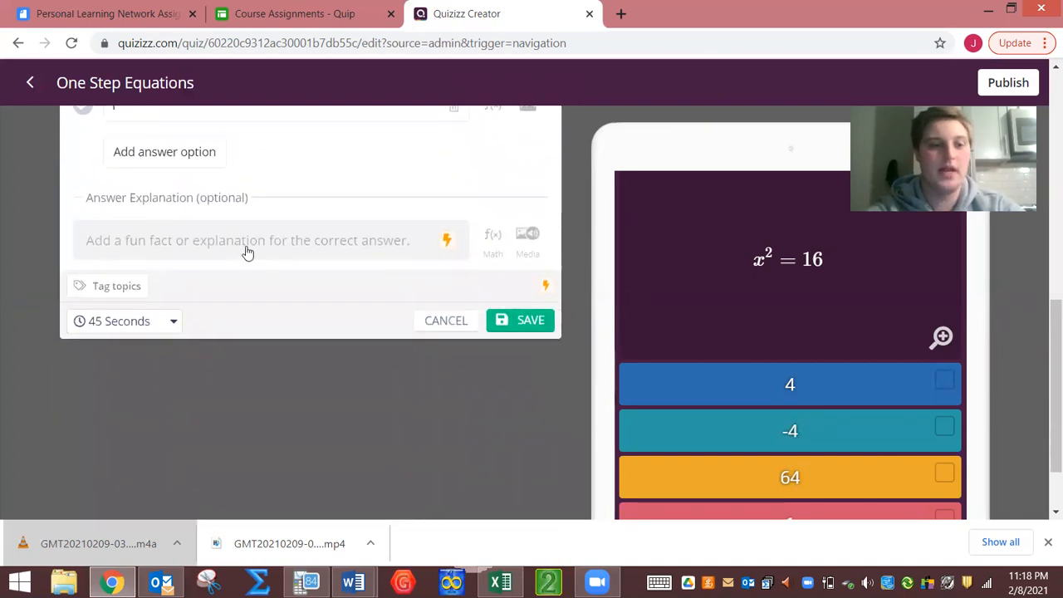
{"action": "left_click", "coordinate": [165, 323]}
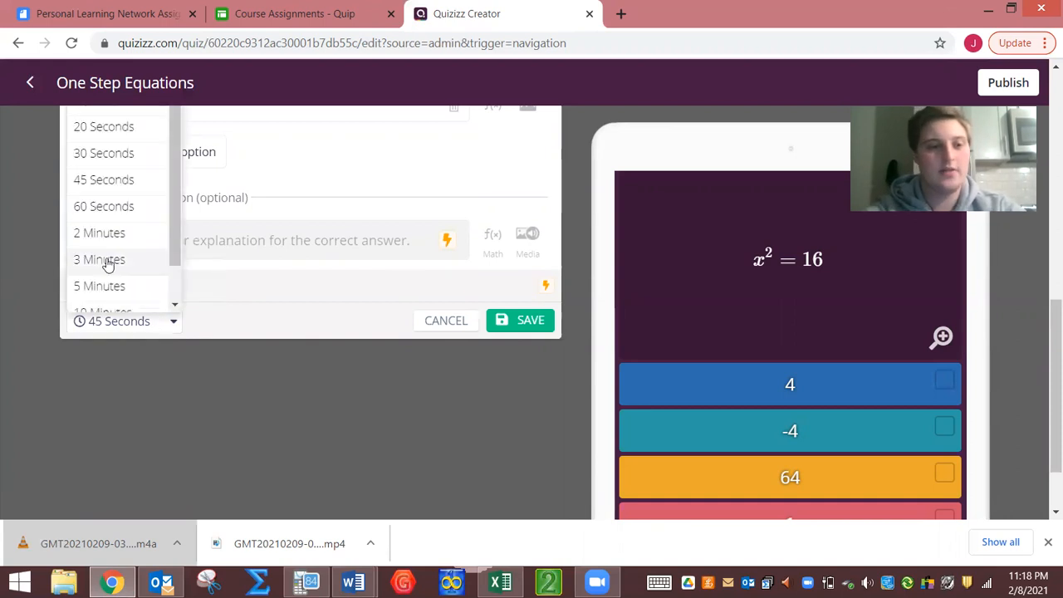
{"action": "left_click", "coordinate": [117, 209]}
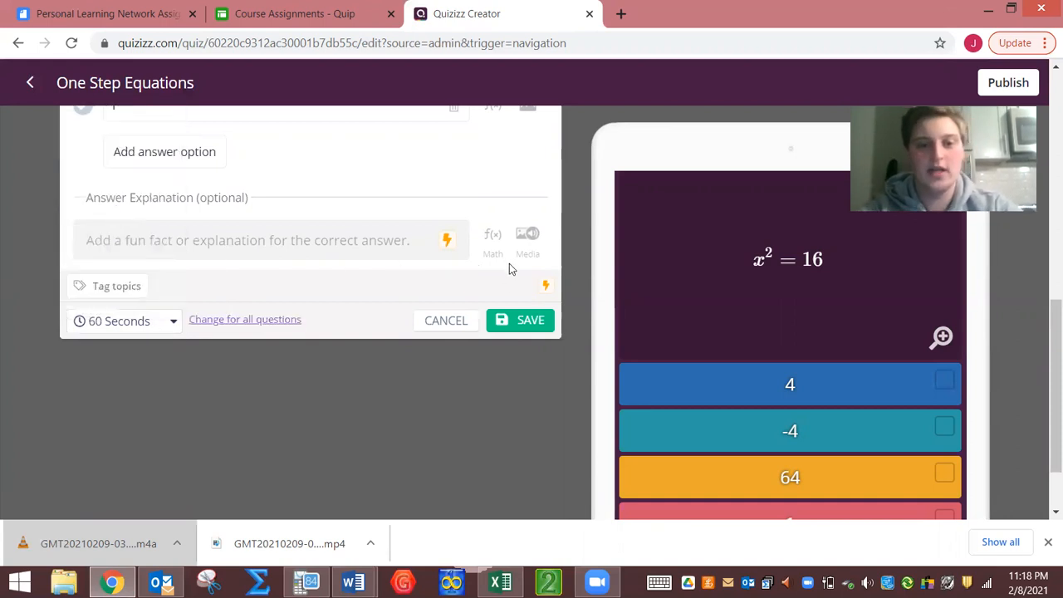
{"action": "left_click", "coordinate": [525, 322]}
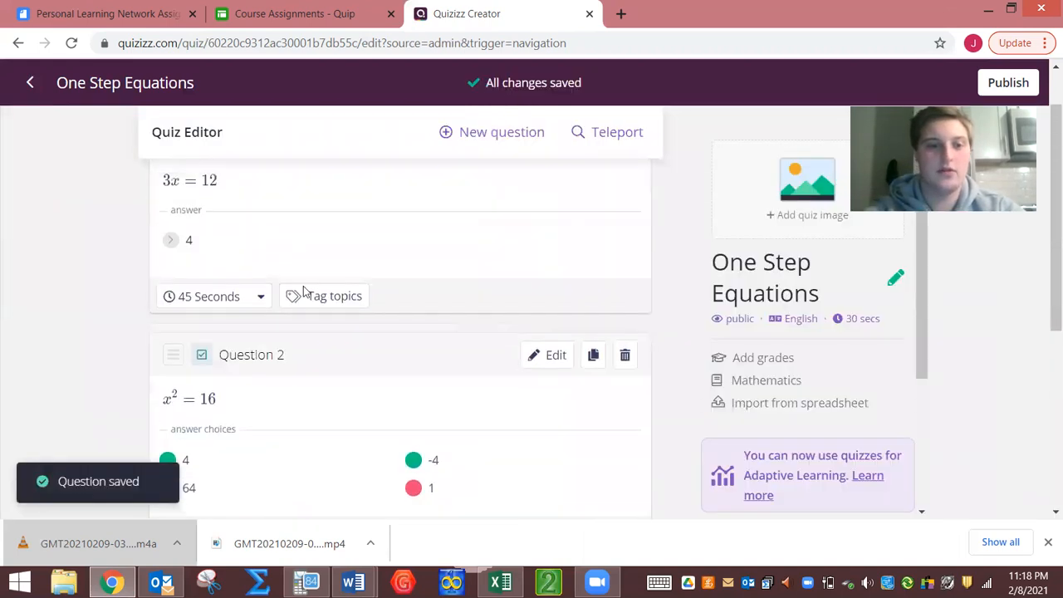
Add a Multiple Choice question and insert the math equation x − 5 = 7 as its question text.
{"action": "scroll", "coordinate": [682, 280], "scroll_direction": "up", "scroll_amount": 1}
{"action": "scroll", "coordinate": [682, 280], "scroll_direction": "down", "scroll_amount": 1}
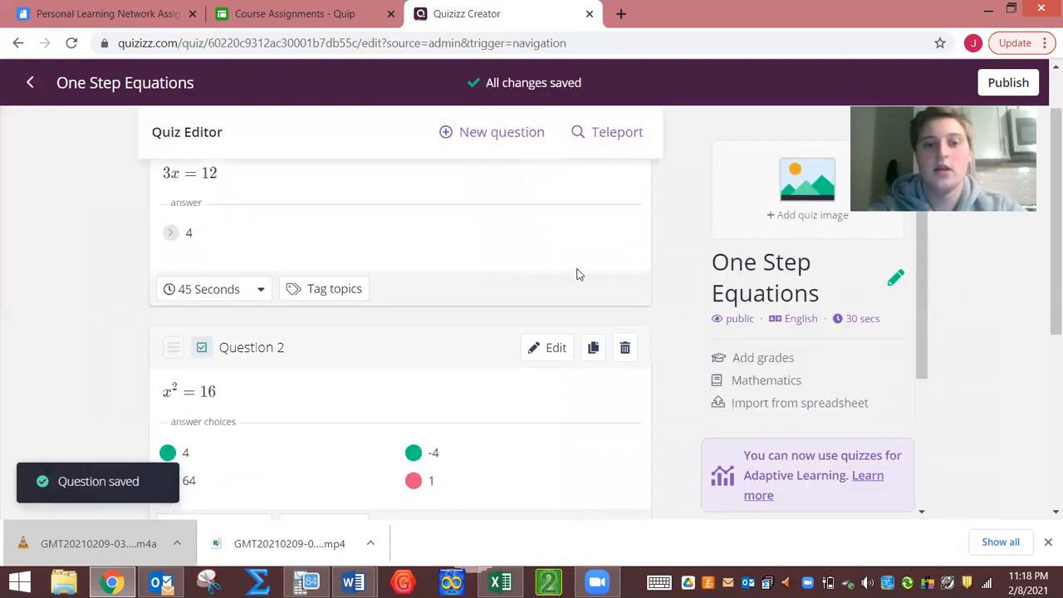
{"action": "scroll", "coordinate": [522, 260], "scroll_direction": "up", "scroll_amount": 1}
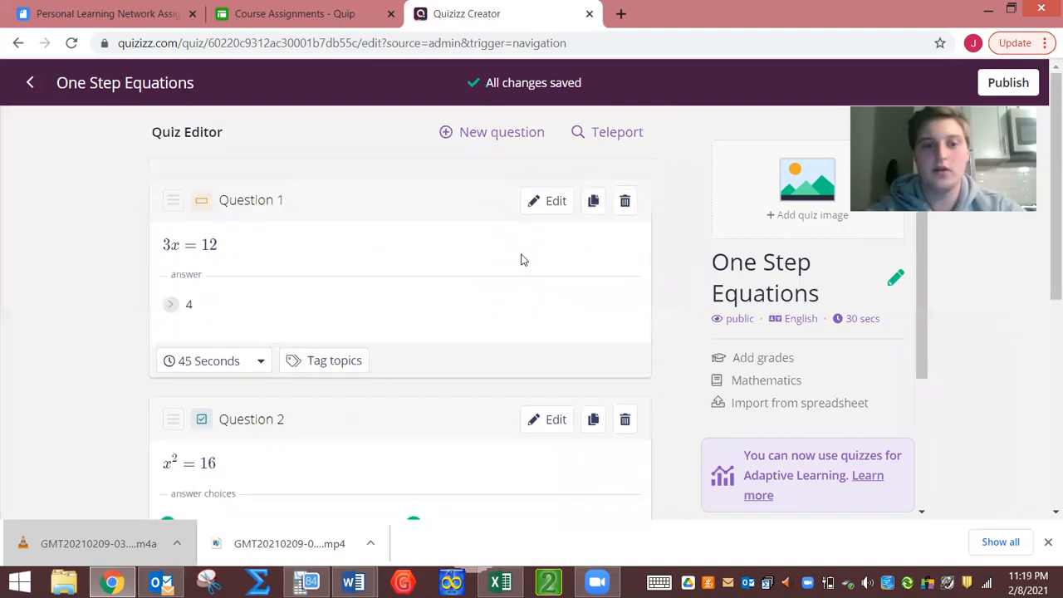
{"action": "left_click", "coordinate": [496, 134]}
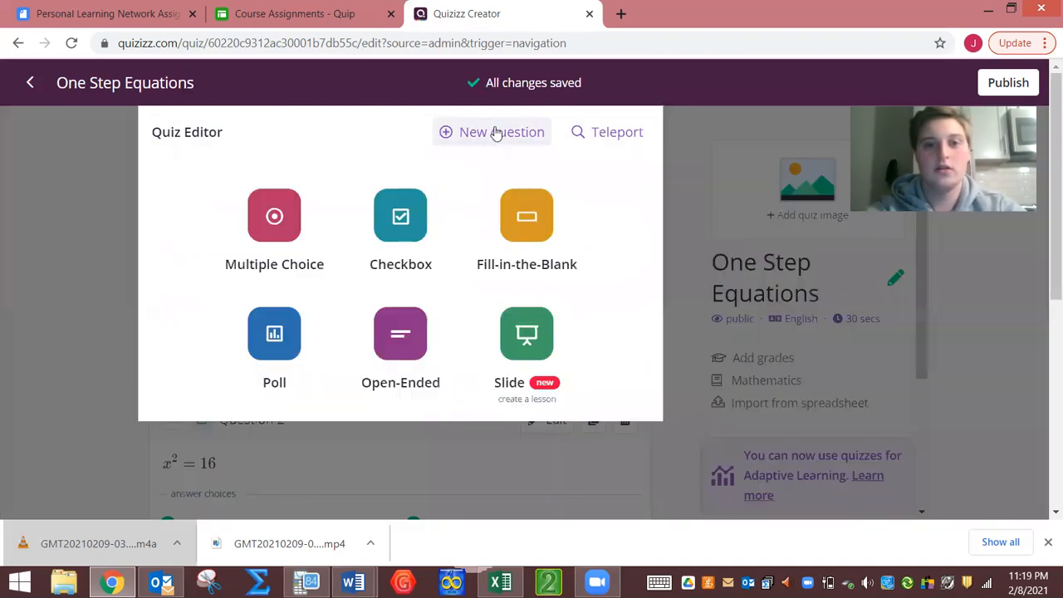
{"action": "left_click", "coordinate": [259, 230]}
{"action": "left_click", "coordinate": [142, 191]}
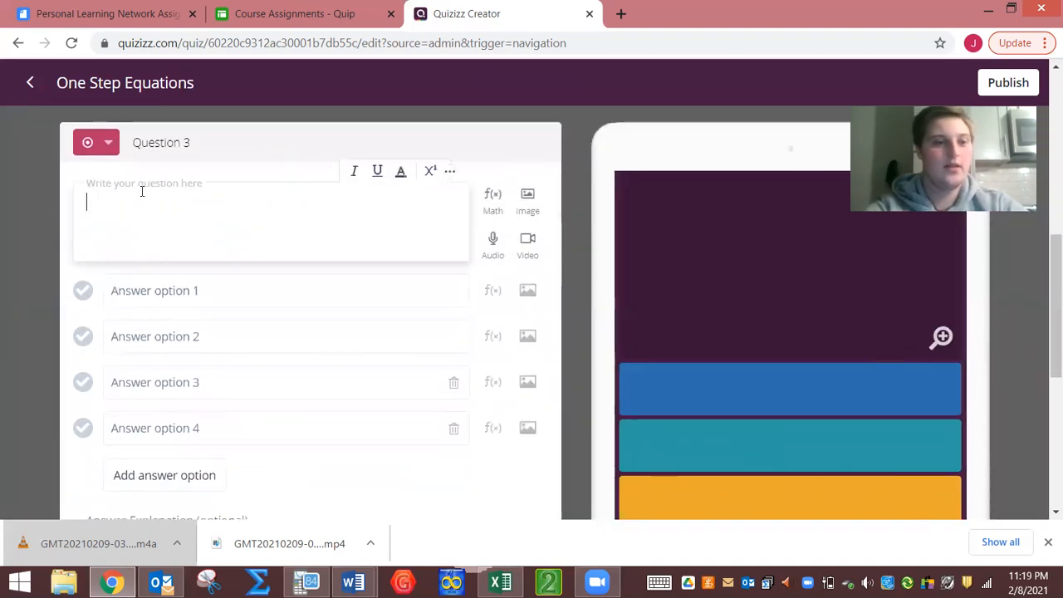
{"action": "left_click", "coordinate": [497, 199]}
{"action": "left_click", "coordinate": [387, 201]}
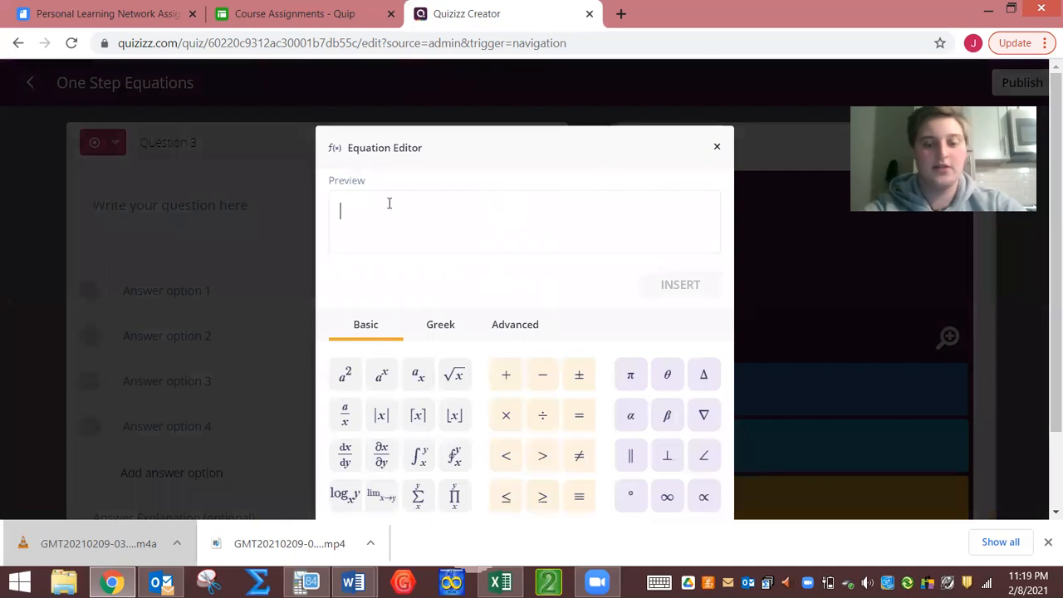
{"action": "type", "text": "x-5="}
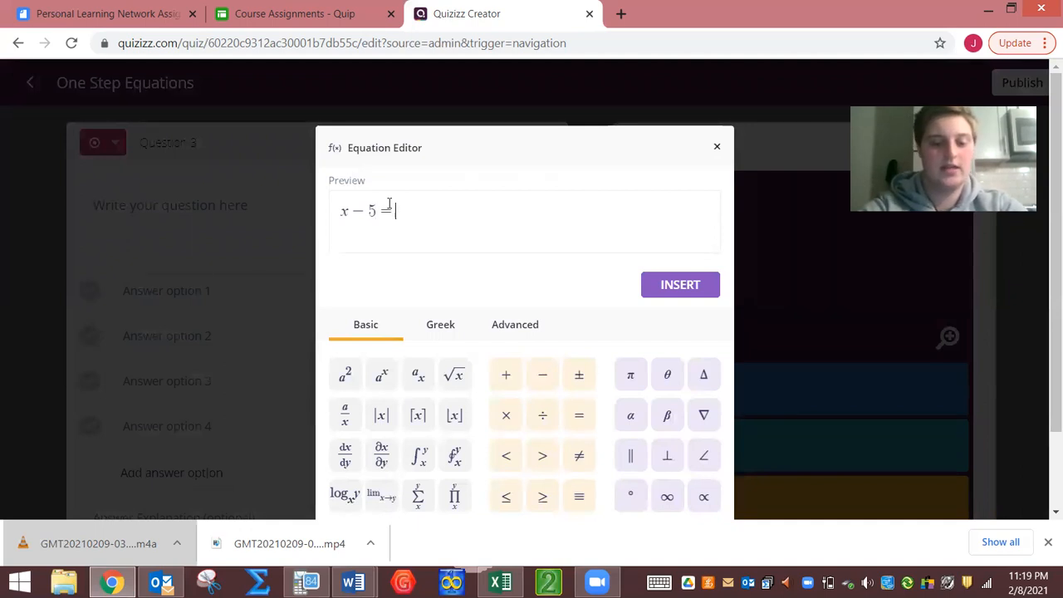
{"action": "type", "text": "7"}
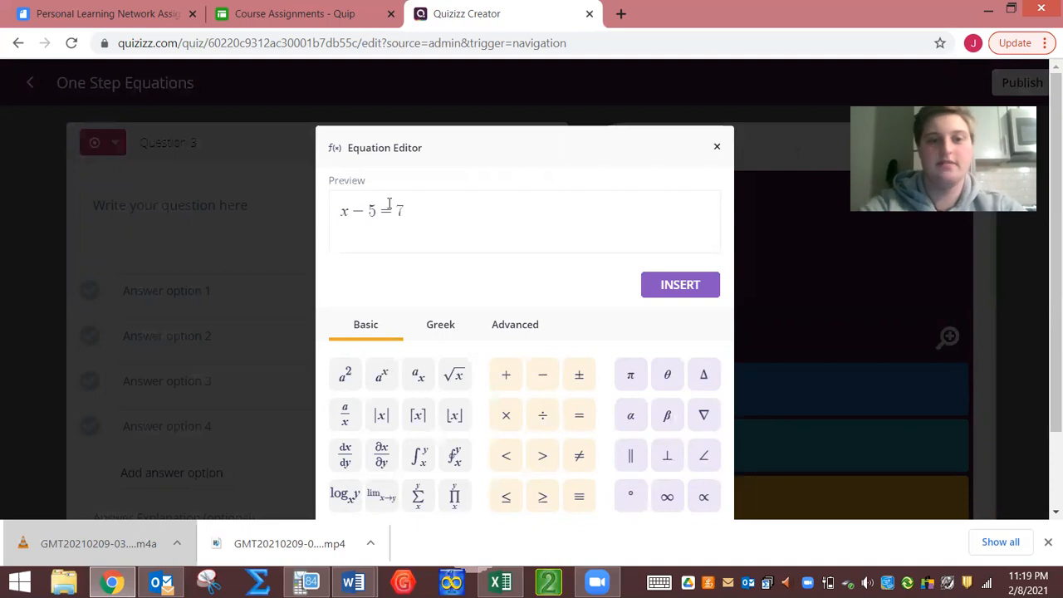
{"action": "left_click", "coordinate": [679, 284]}
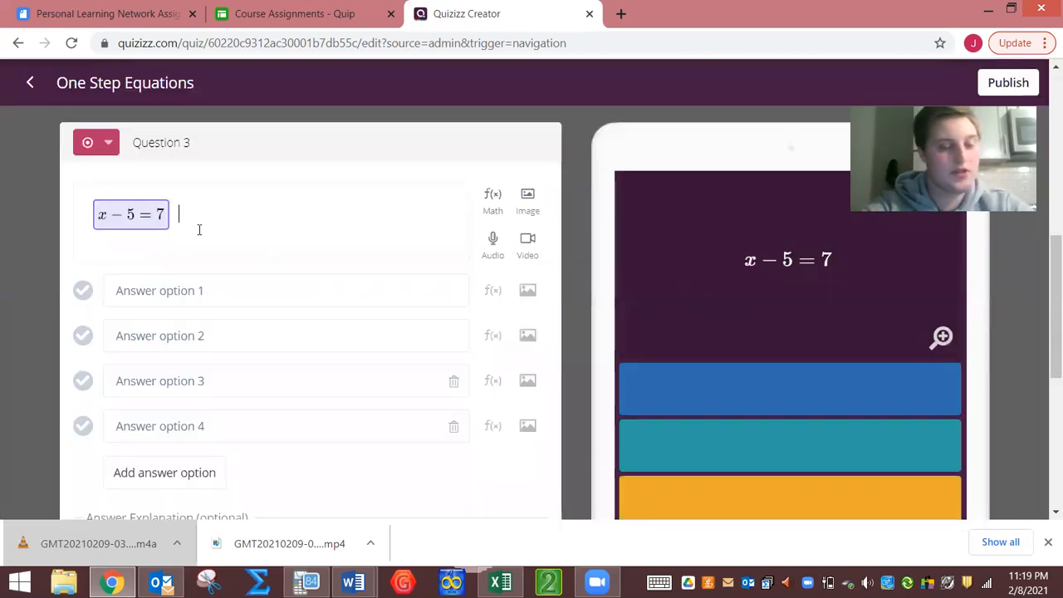
Give question 3 only the three answer options 12, 8 and 14, deleting the empty fourth one, and mark 12 as correct.
{"action": "left_click", "coordinate": [153, 290]}
{"action": "type", "text": "12"}
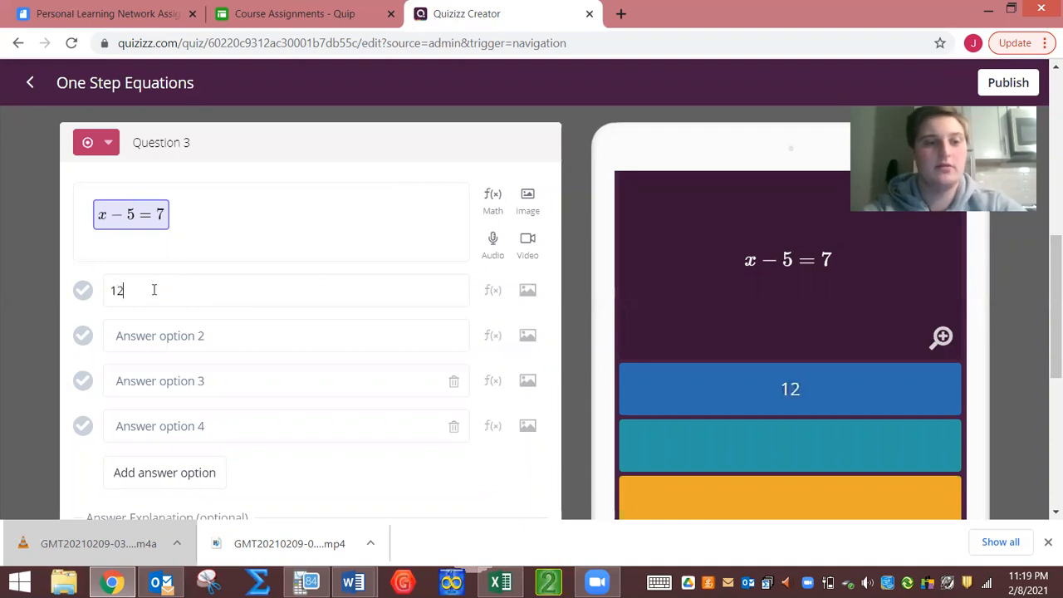
{"action": "left_click", "coordinate": [155, 337]}
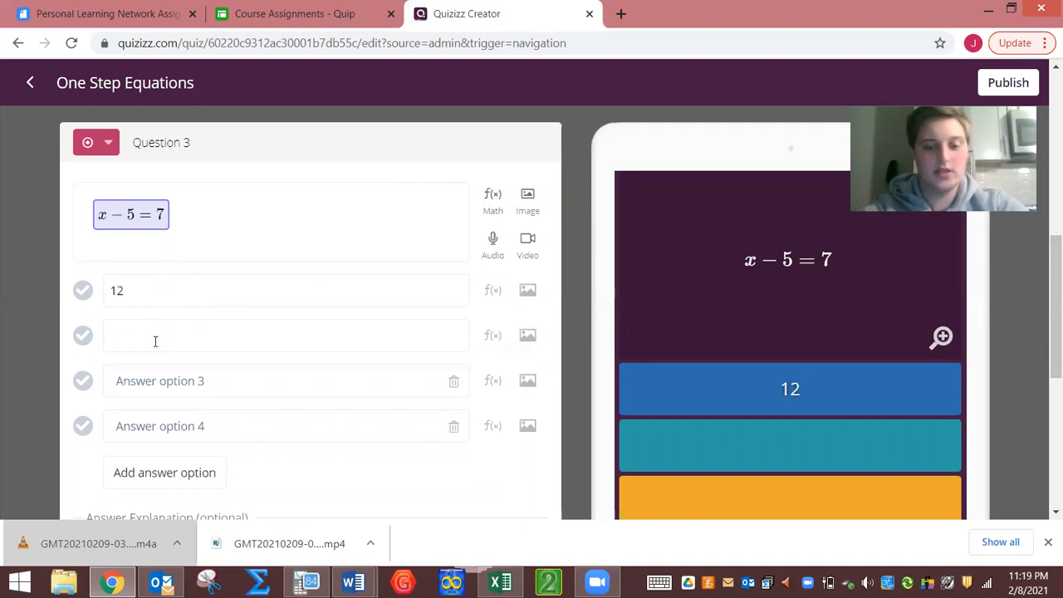
{"action": "type", "text": "8"}
{"action": "left_click", "coordinate": [159, 380]}
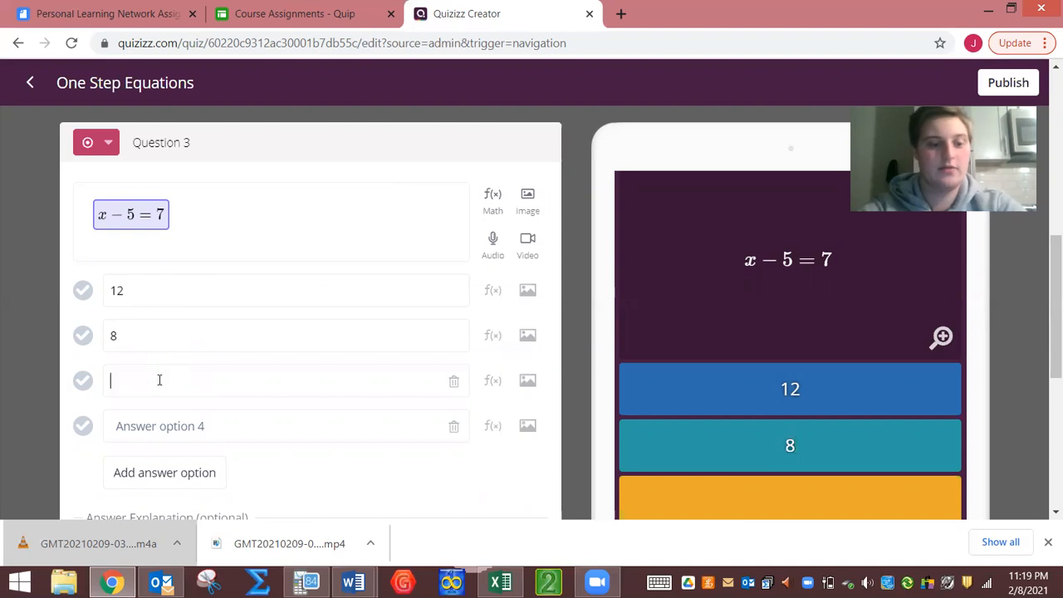
{"action": "type", "text": "14"}
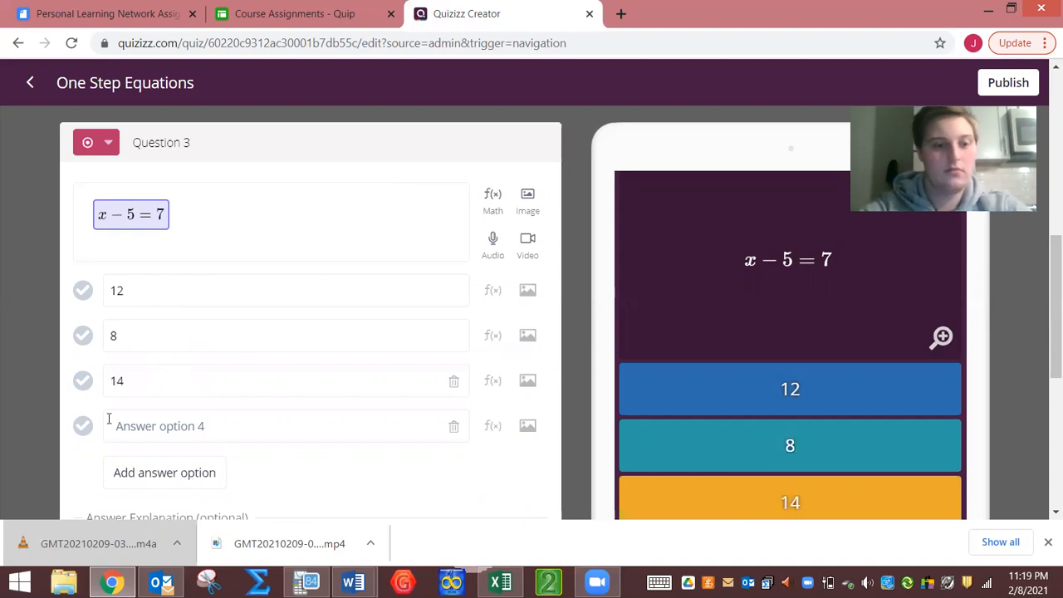
{"action": "left_click", "coordinate": [453, 429]}
{"action": "left_click", "coordinate": [80, 291]}
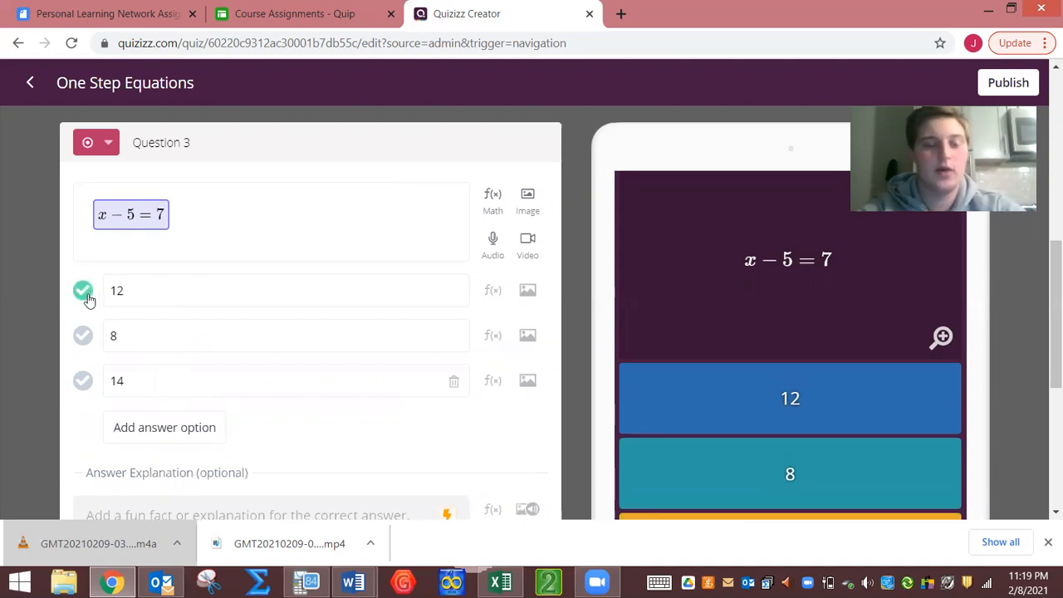
Set the time limit of question 3 to 45 seconds and save the question.
{"action": "scroll", "coordinate": [407, 403], "scroll_direction": "down", "scroll_amount": 2}
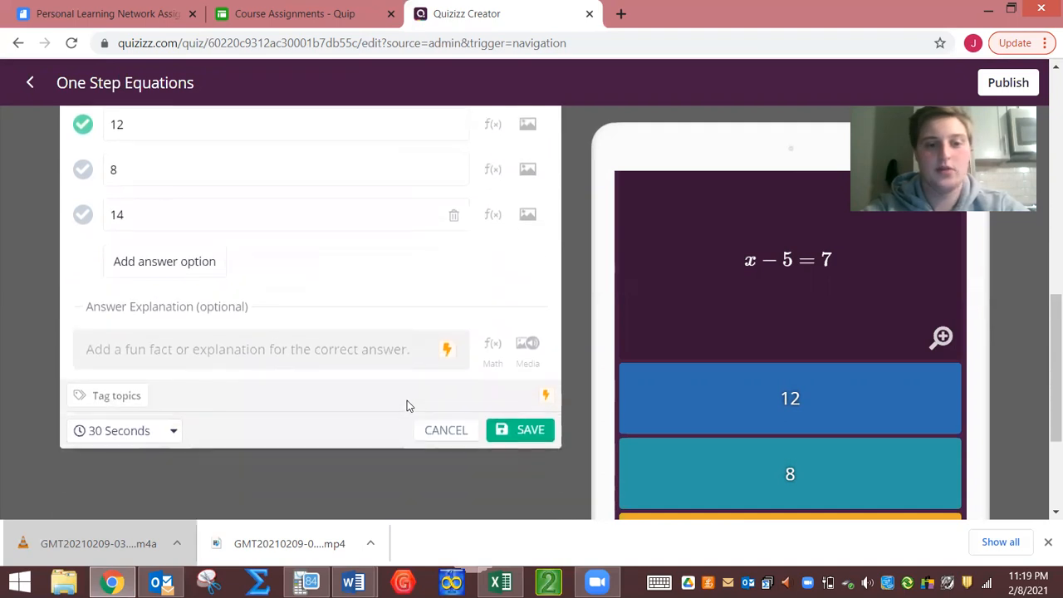
{"action": "left_click", "coordinate": [163, 432]}
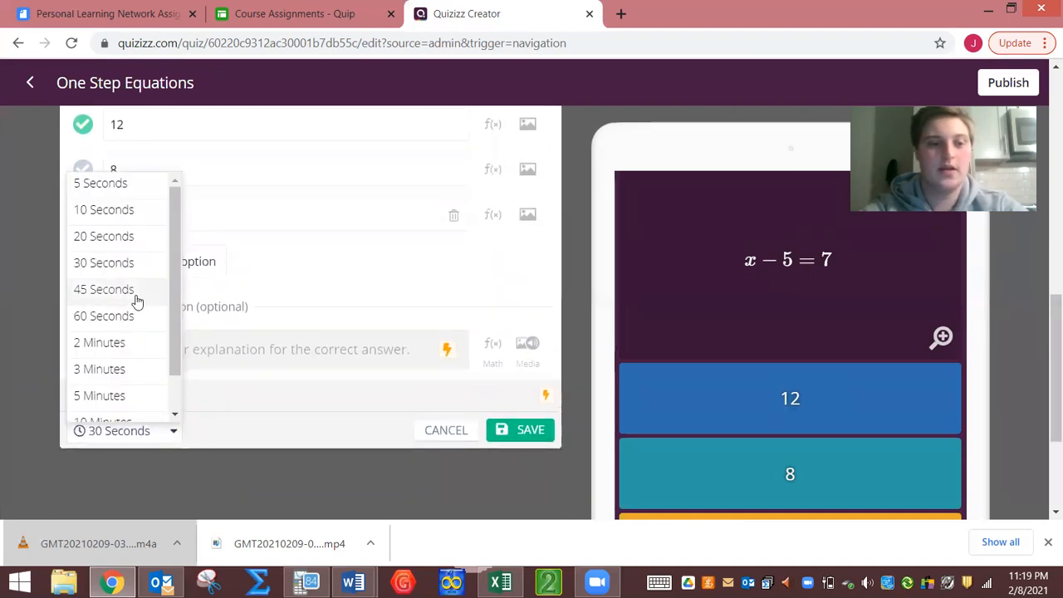
{"action": "left_click", "coordinate": [108, 291]}
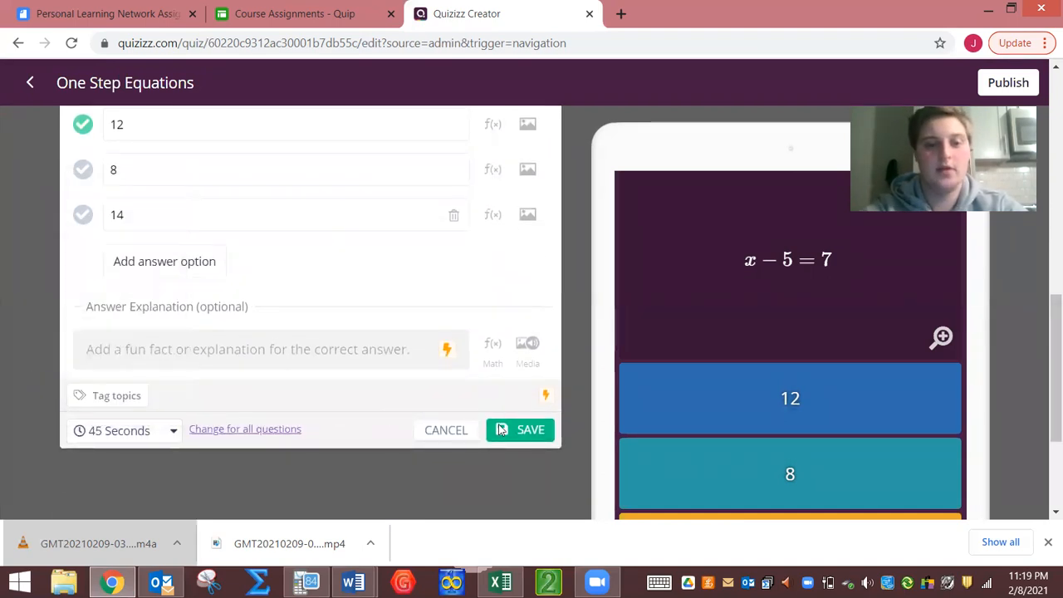
{"action": "left_click", "coordinate": [535, 430]}
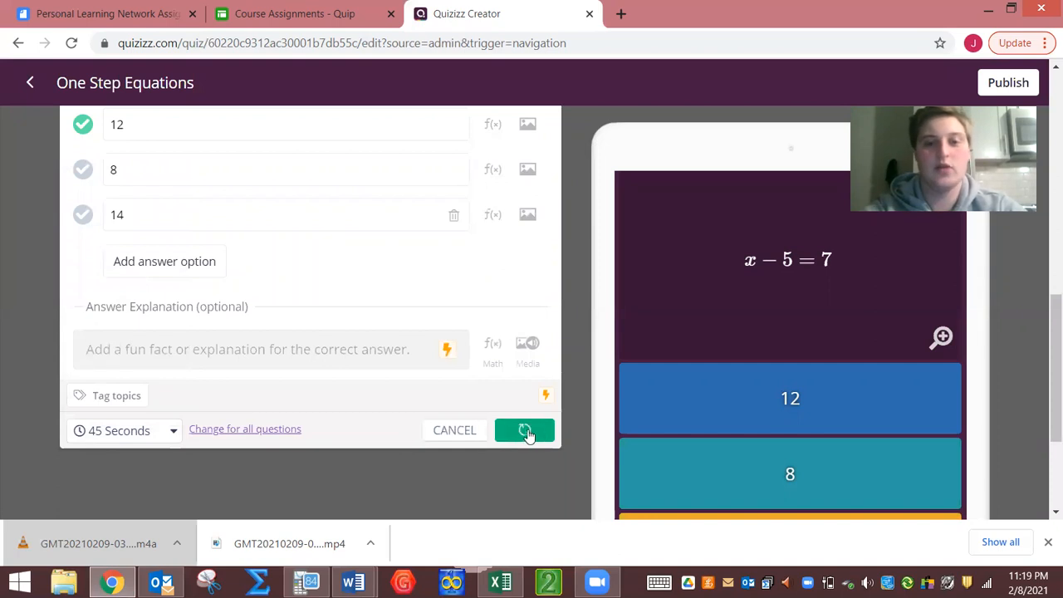
{"action": "scroll", "coordinate": [503, 340], "scroll_direction": "up", "scroll_amount": 10}
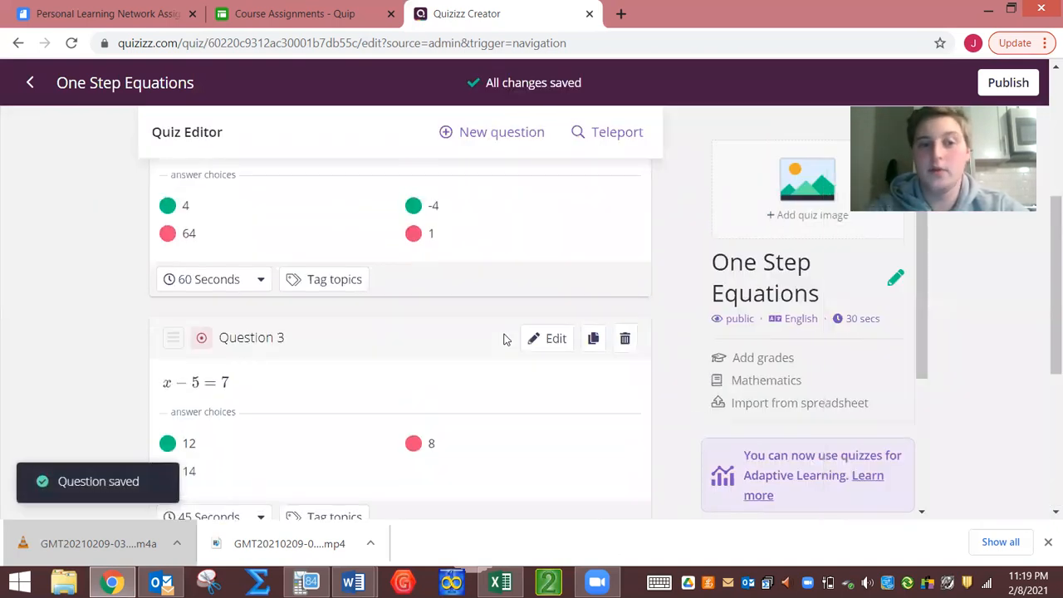
{"action": "scroll", "coordinate": [504, 340], "scroll_direction": "down", "scroll_amount": 3}
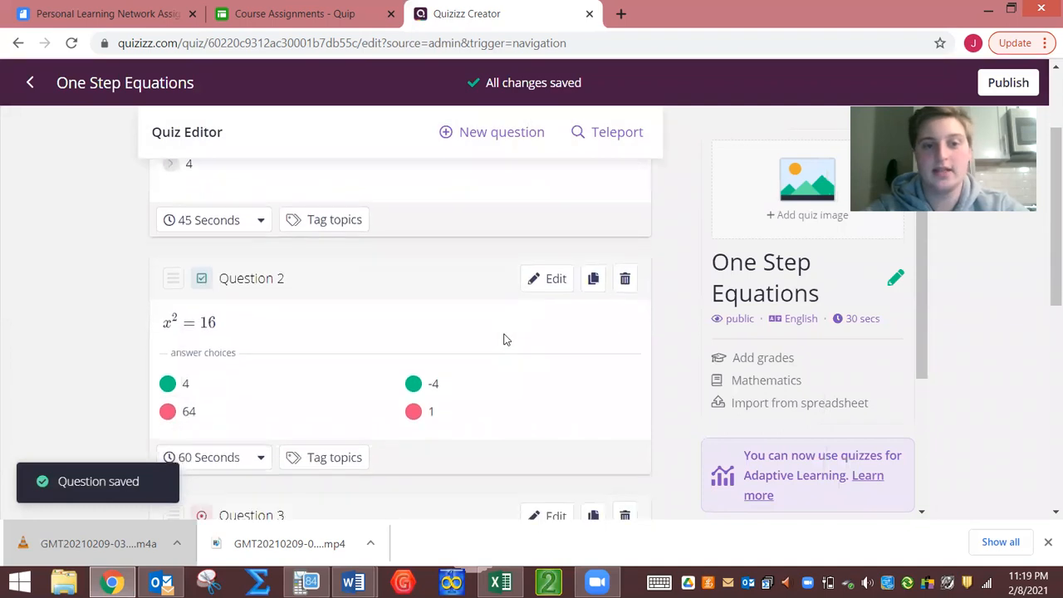
{"action": "scroll", "coordinate": [504, 340], "scroll_direction": "up", "scroll_amount": 3}
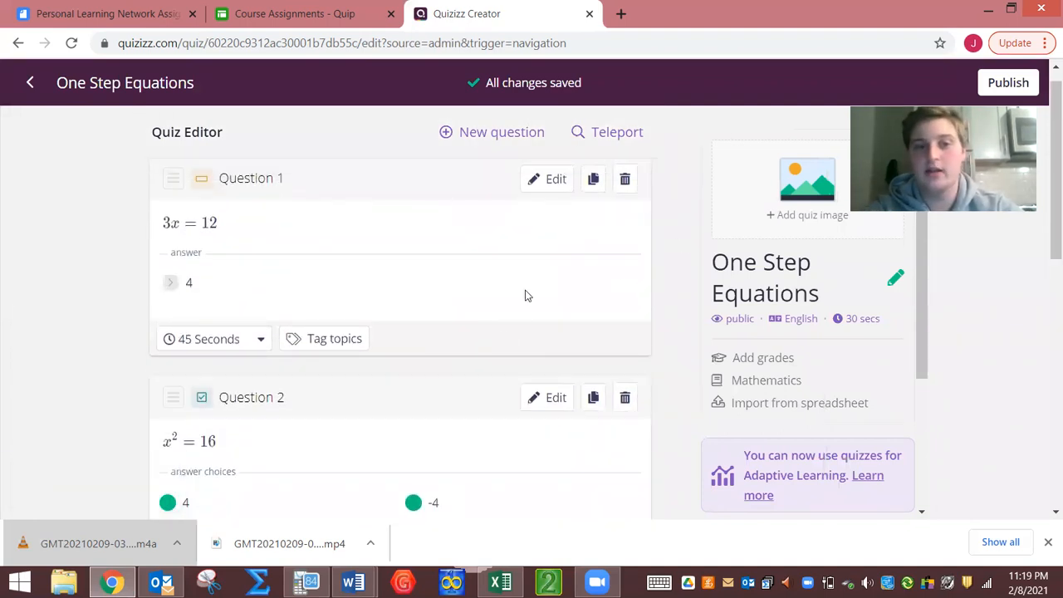